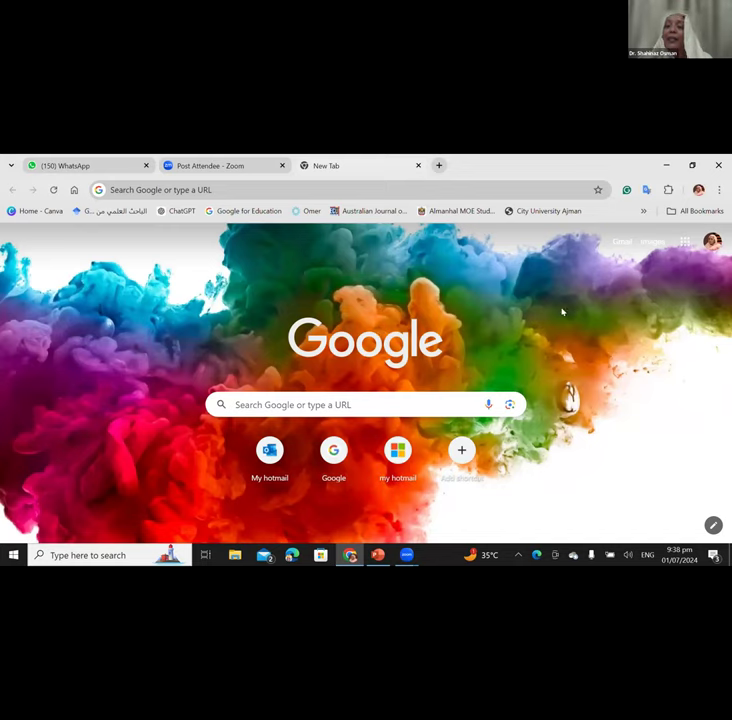
# Open the Google apps launcher on the new tab page.
pyautogui.click(684, 242)
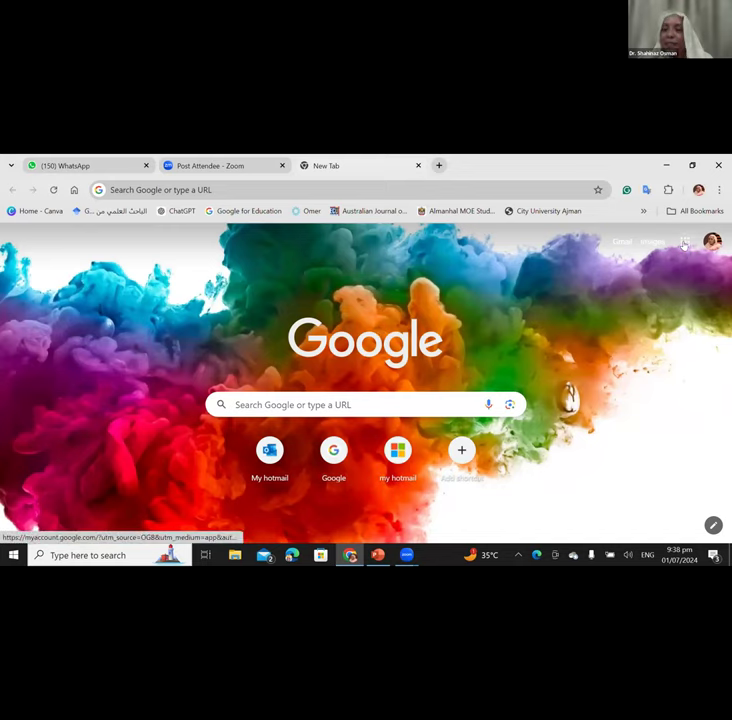
pyautogui.click(684, 242)
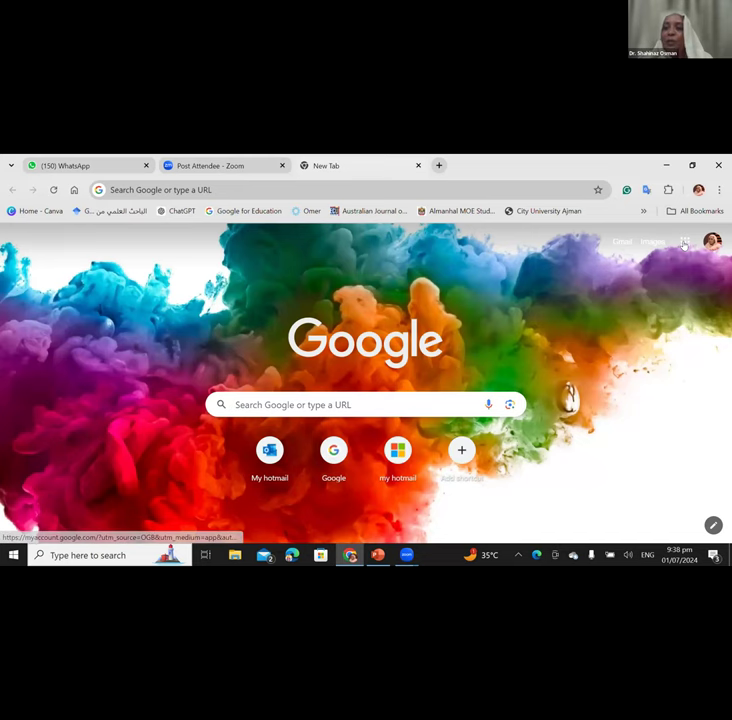
pyautogui.click(684, 242)
pyautogui.click(684, 242)
pyautogui.click(684, 243)
pyautogui.click(684, 243)
pyautogui.click(684, 243)
pyautogui.click(684, 243)
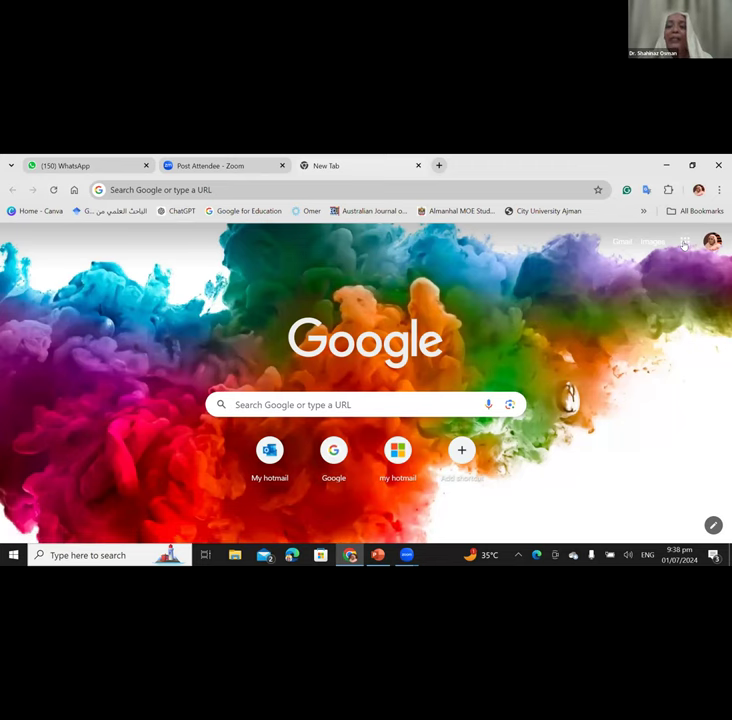
pyautogui.click(684, 243)
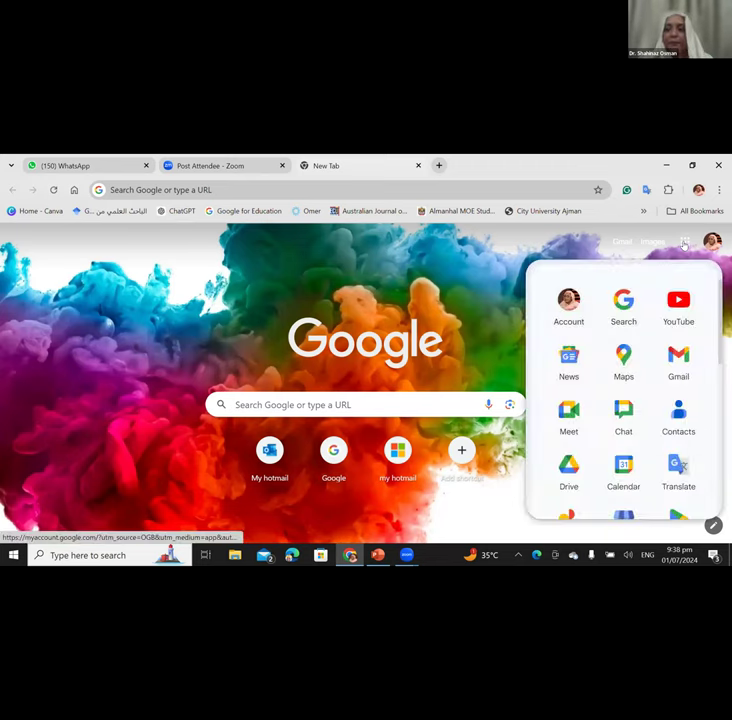
# Enlarge the new tab page and reopen the Google apps launcher at the larger size.
pyautogui.hotkey('ctrl', '+')
pyautogui.hotkey('ctrl', '+')
pyautogui.click(662, 247)
pyautogui.click(662, 247)
pyautogui.click(662, 247)
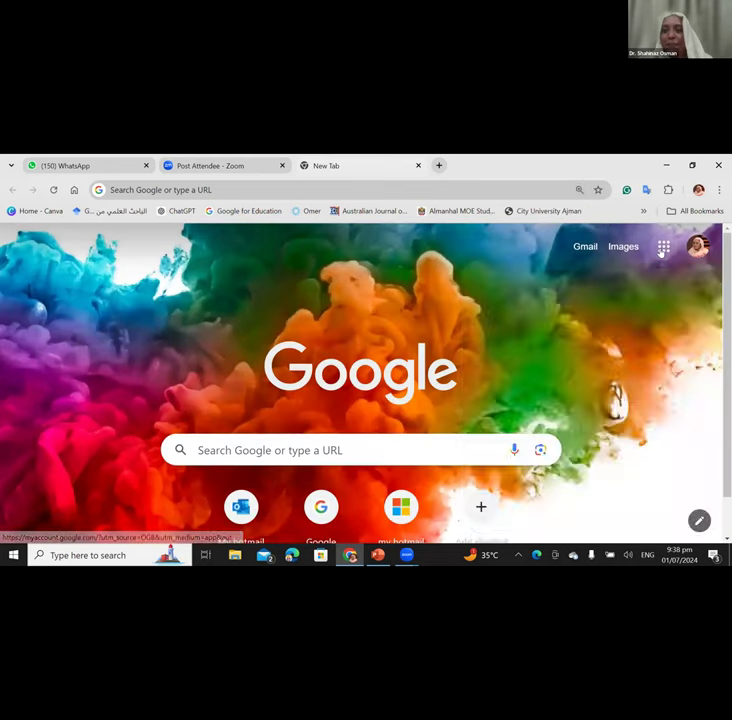
pyautogui.click(661, 248)
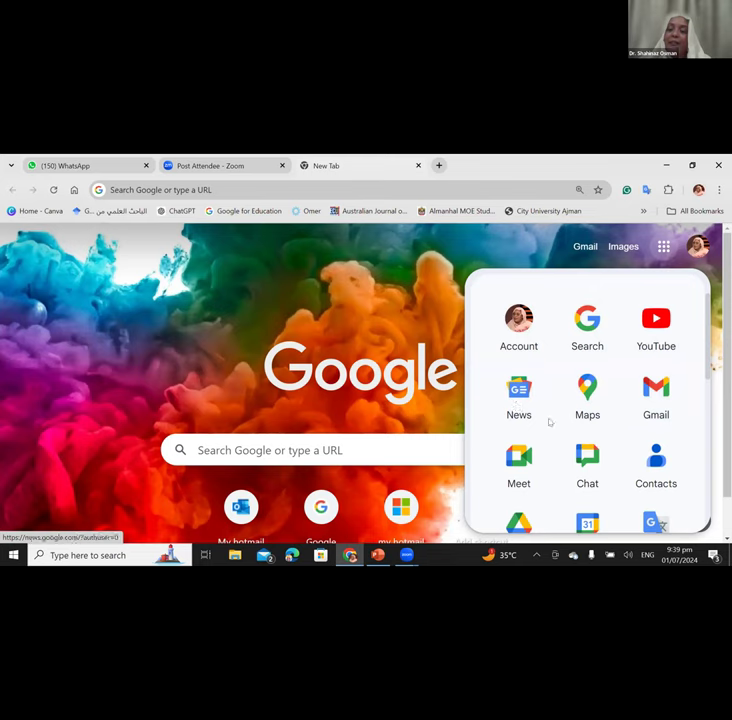
# Look through the list of available Google apps, from Account and Search down to Forms and Google One.
pyautogui.scroll(-1, 545, 400)
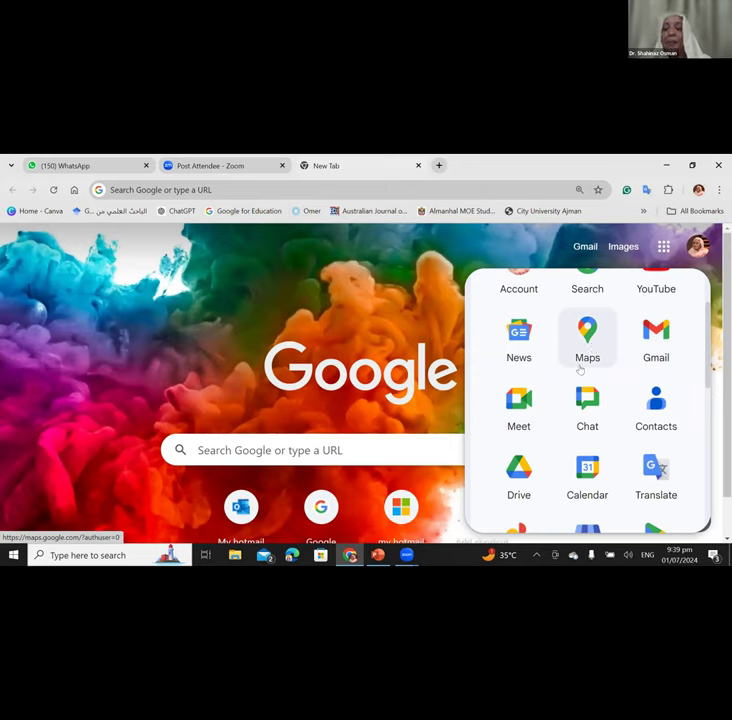
pyautogui.scroll(-1, 579, 369)
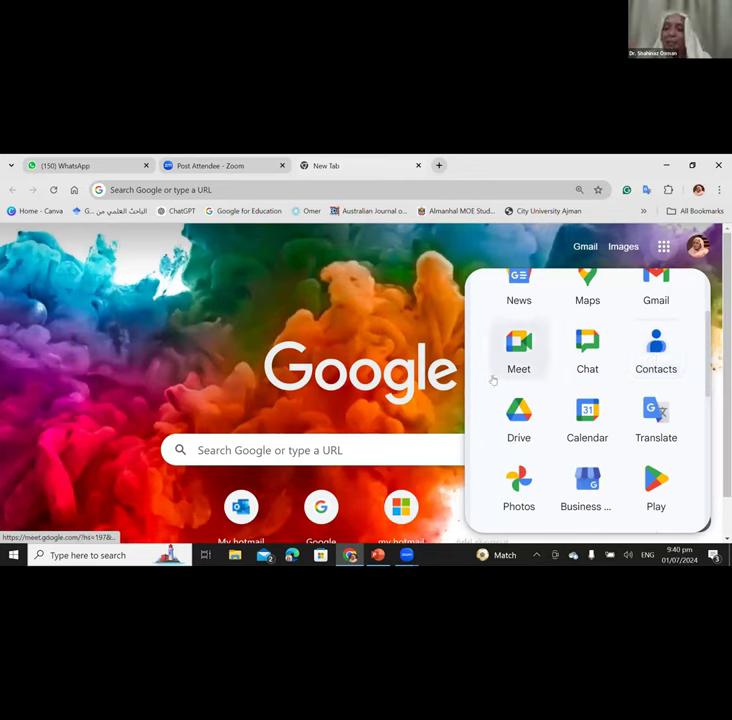
pyautogui.scroll(-1, 534, 387)
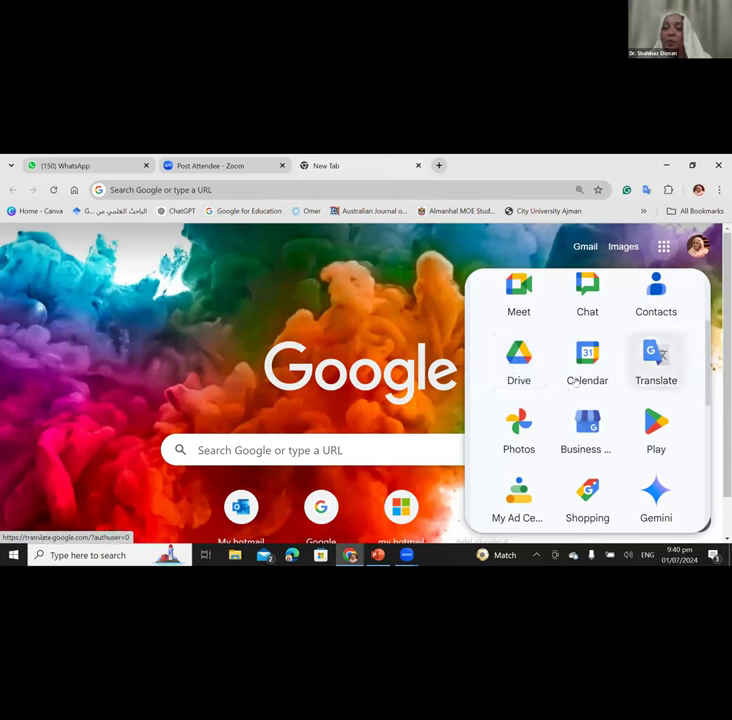
pyautogui.scroll(-1, 505, 424)
pyautogui.scroll(-2, 505, 424)
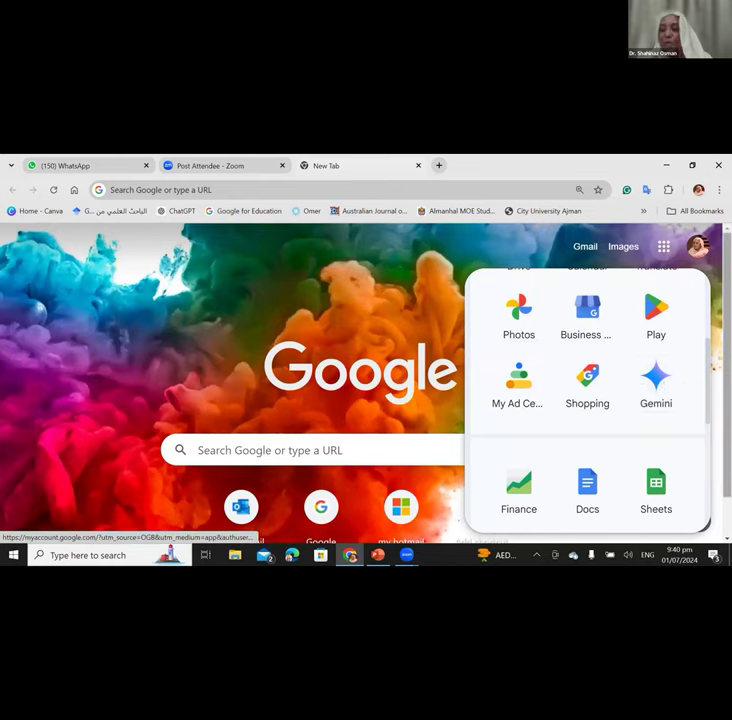
pyautogui.scroll(-3, 620, 400)
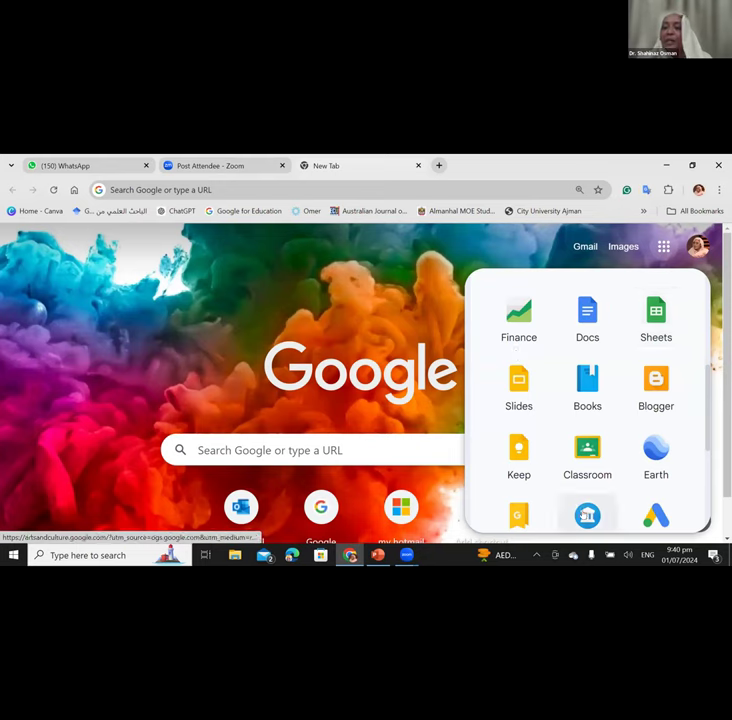
pyautogui.scroll(-3, 585, 495)
pyautogui.scroll(-2, 603, 497)
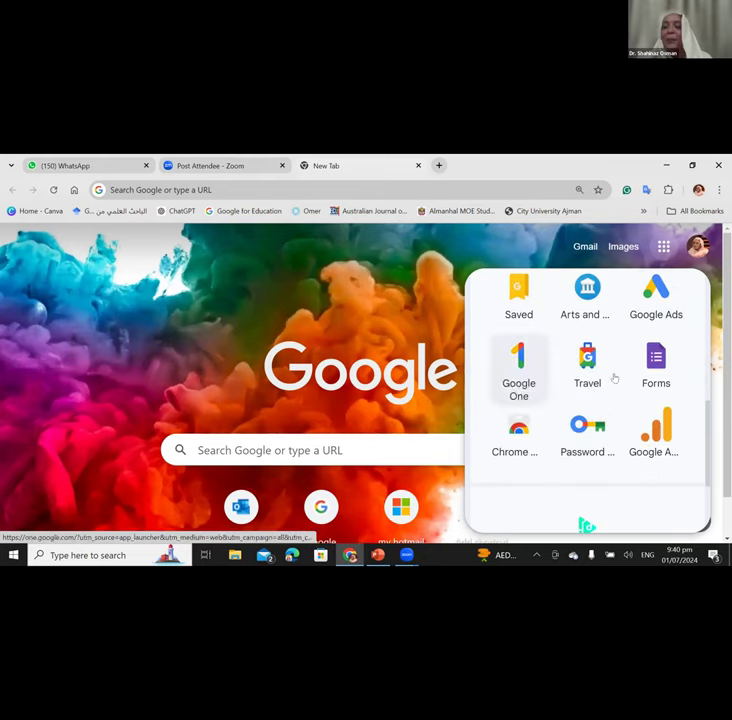
# Open Google Drive from the apps list.
pyautogui.scroll(6, 573, 410)
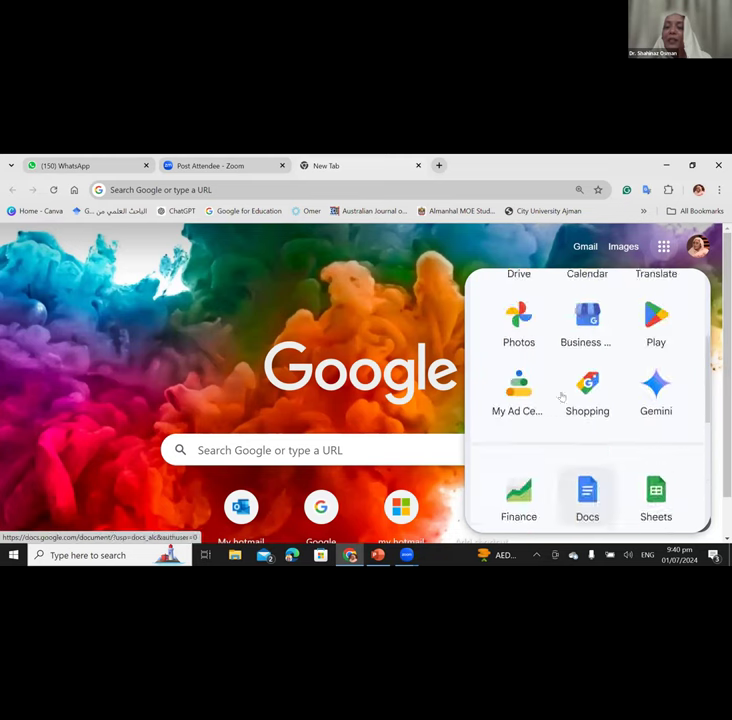
pyautogui.scroll(1, 545, 400)
pyautogui.click(519, 420)
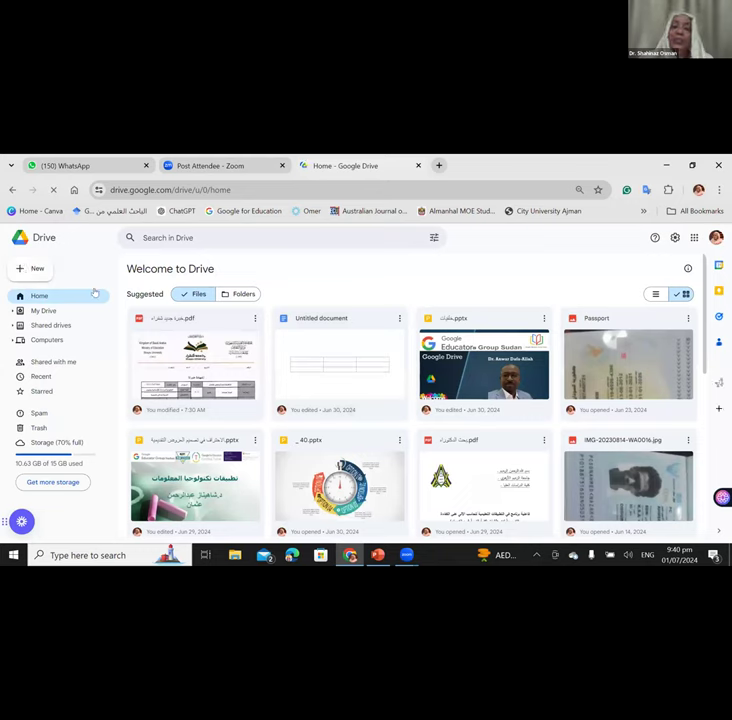
# Upload the folder "new" from the computer's Desktop to Drive.
pyautogui.click(35, 269)
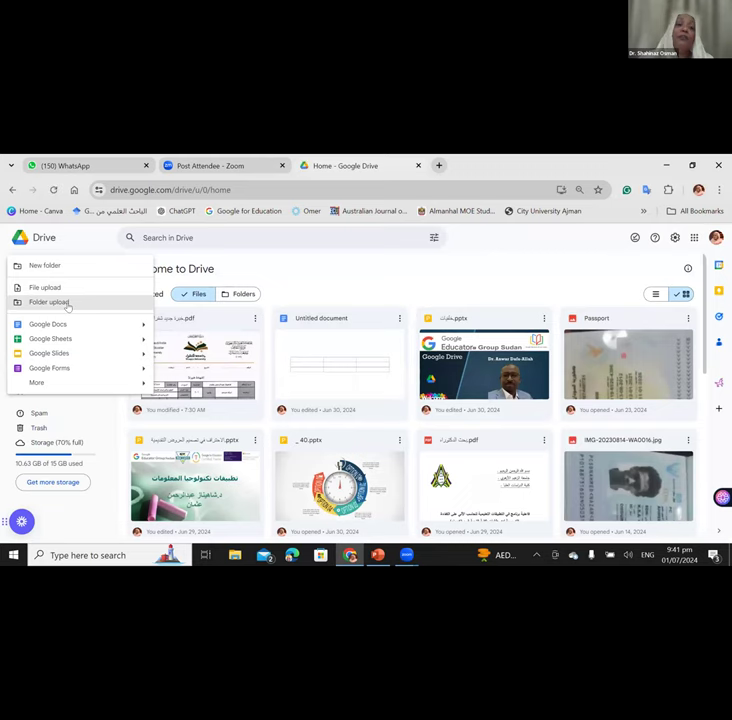
pyautogui.click(67, 305)
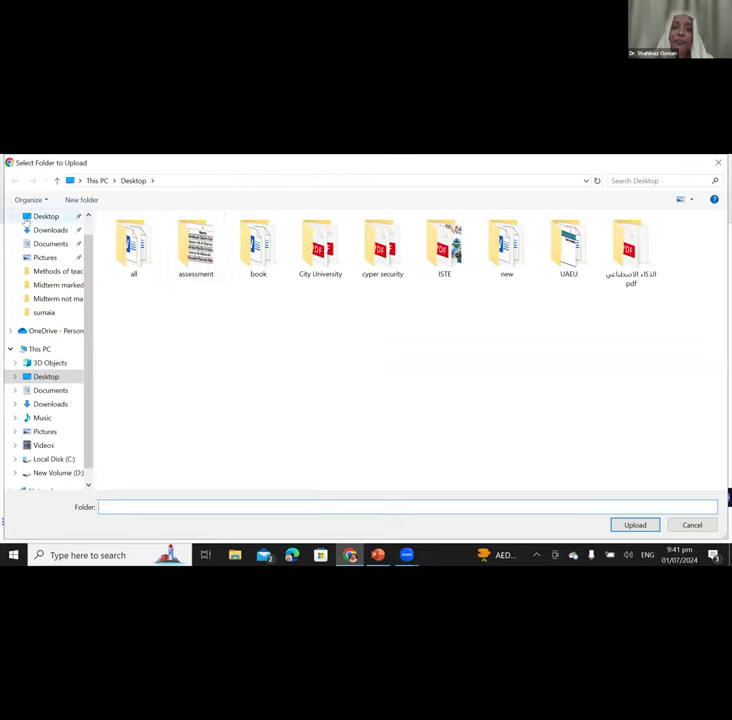
pyautogui.click(46, 216)
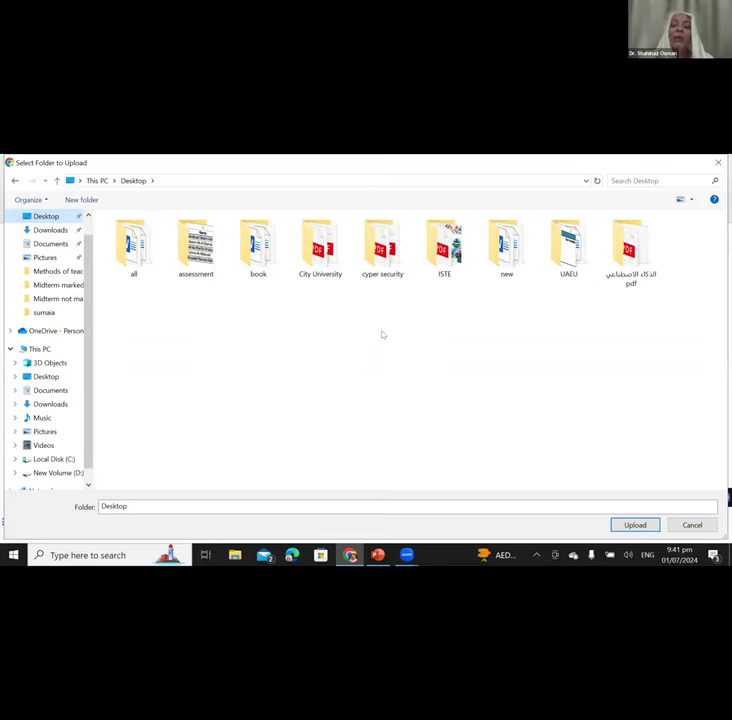
pyautogui.click(497, 257)
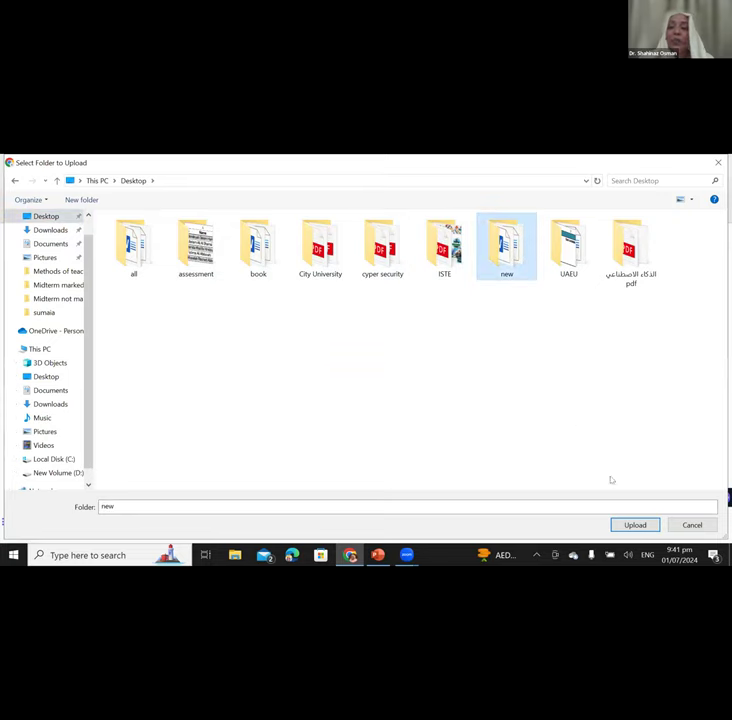
pyautogui.click(634, 526)
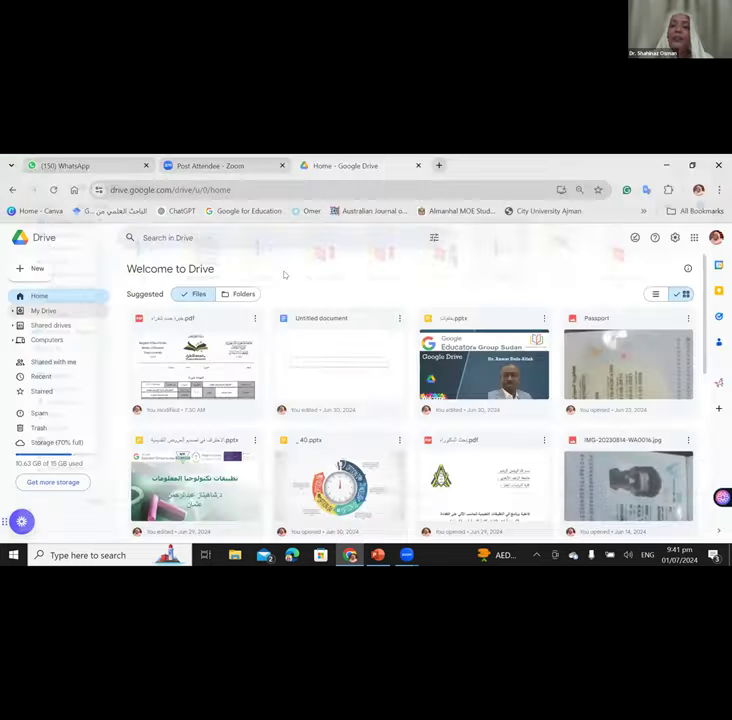
pyautogui.click(412, 262)
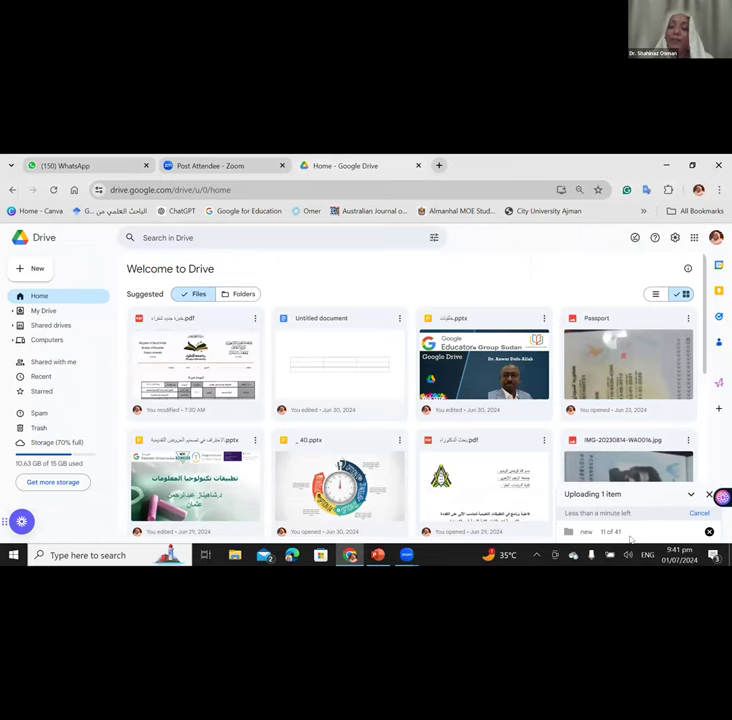
# Show the contents of My Drive and enlarge the page.
pyautogui.click(40, 311)
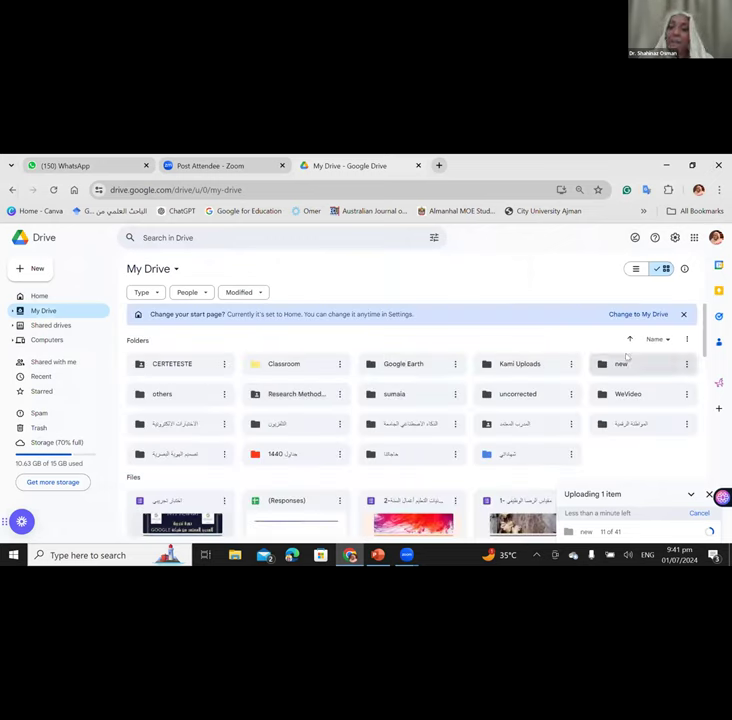
pyautogui.hotkey('ctrl', '+')
pyautogui.hotkey('ctrl', '+')
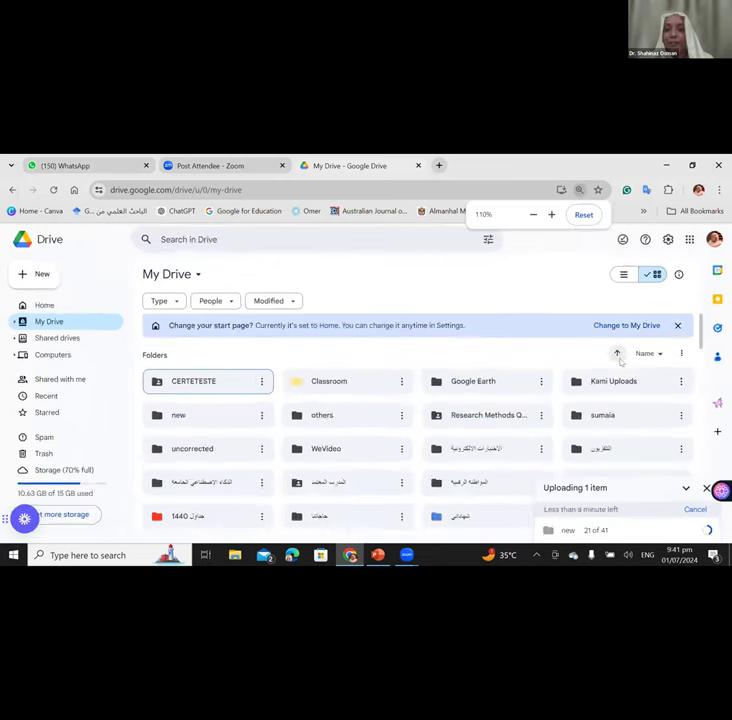
# Open the شهاداتي folder in My Drive, then its خاص subfolder and the شهاداتي folder inside that.
pyautogui.moveTo(693, 343); pyautogui.dragTo(698, 364)
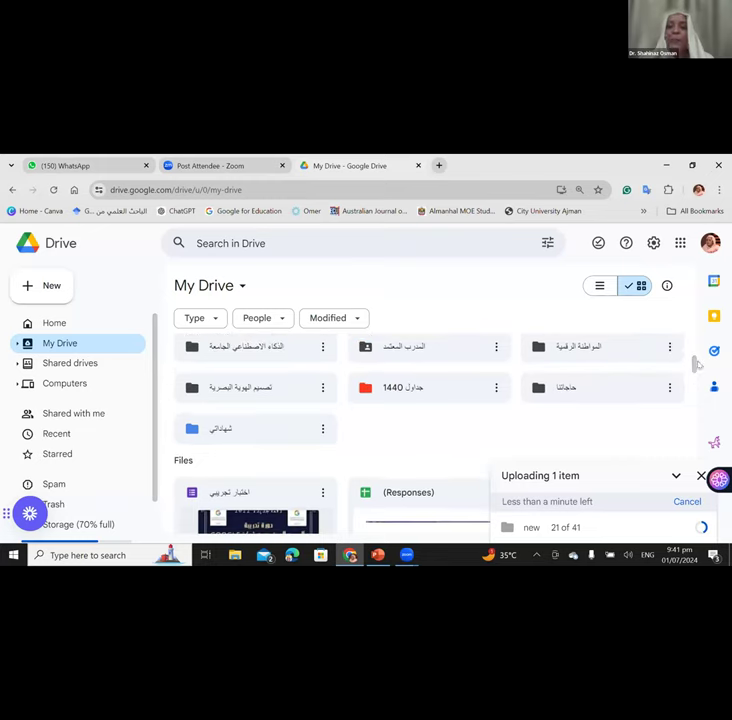
pyautogui.click(227, 433)
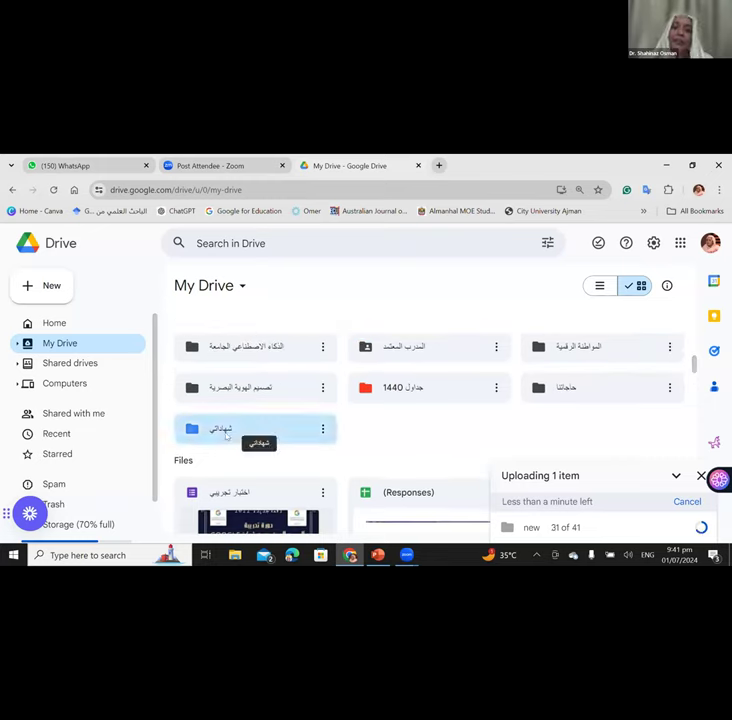
pyautogui.doubleClick(226, 435)
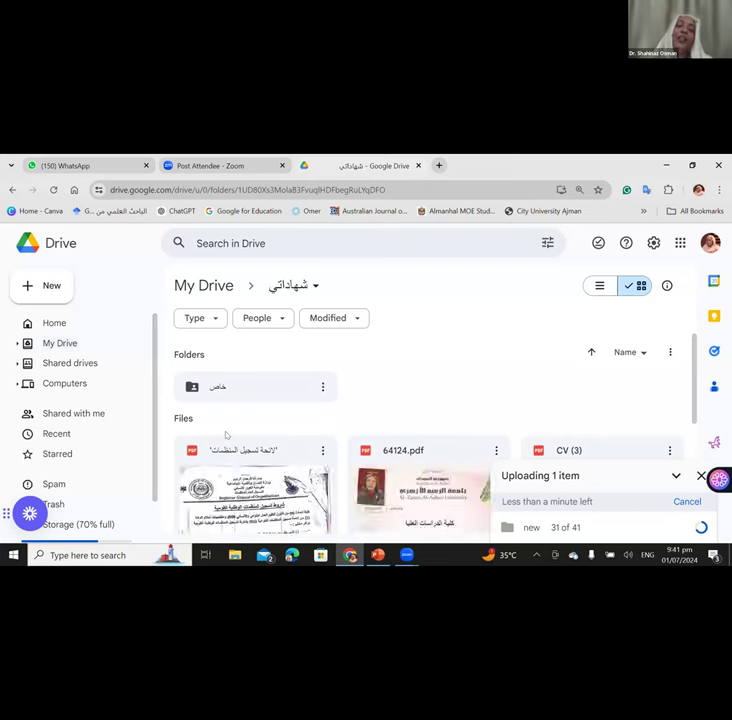
pyautogui.click(242, 388)
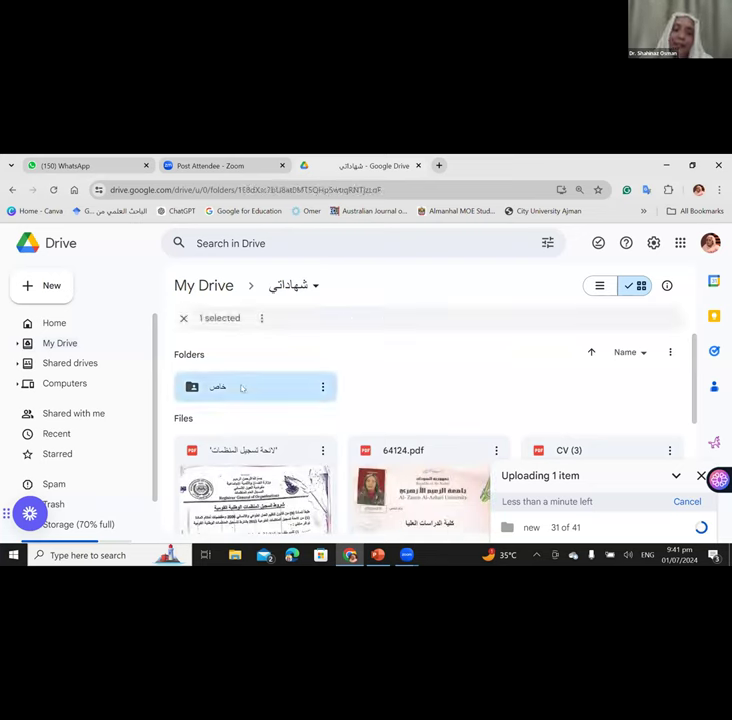
pyautogui.doubleClick(212, 390)
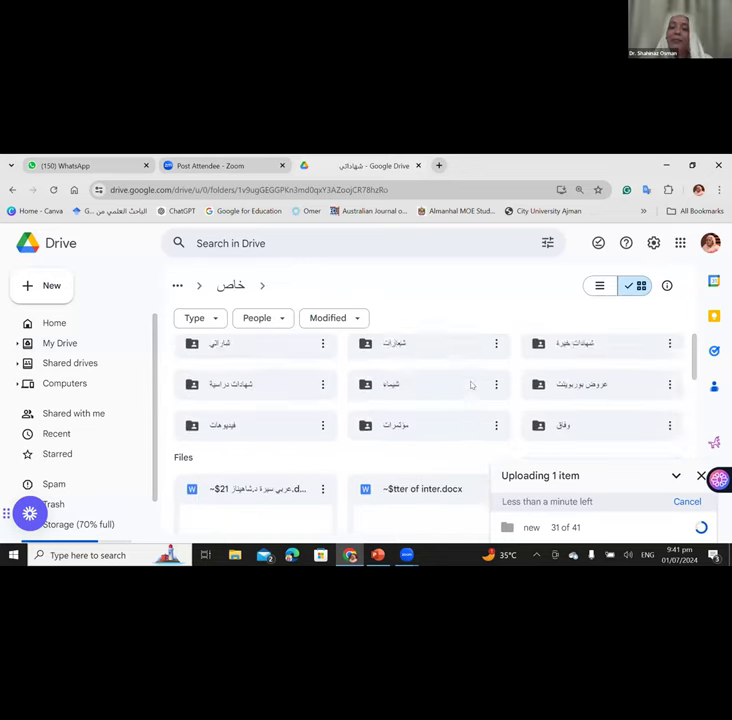
# Look through the subfolders and files stored in the nested شهاداتي folder.
pyautogui.scroll(-4, 471, 385)
pyautogui.scroll(-2, 471, 385)
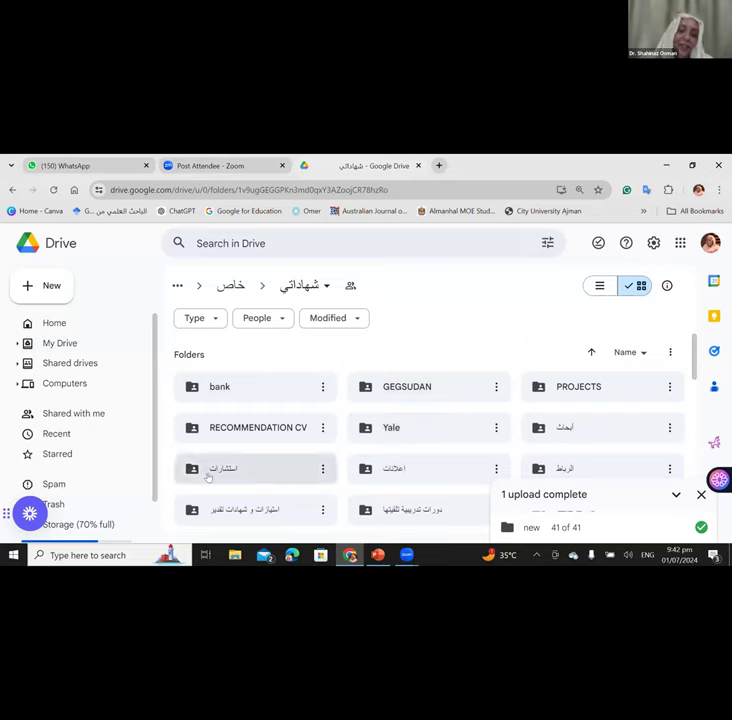
pyautogui.scroll(-3, 210, 470)
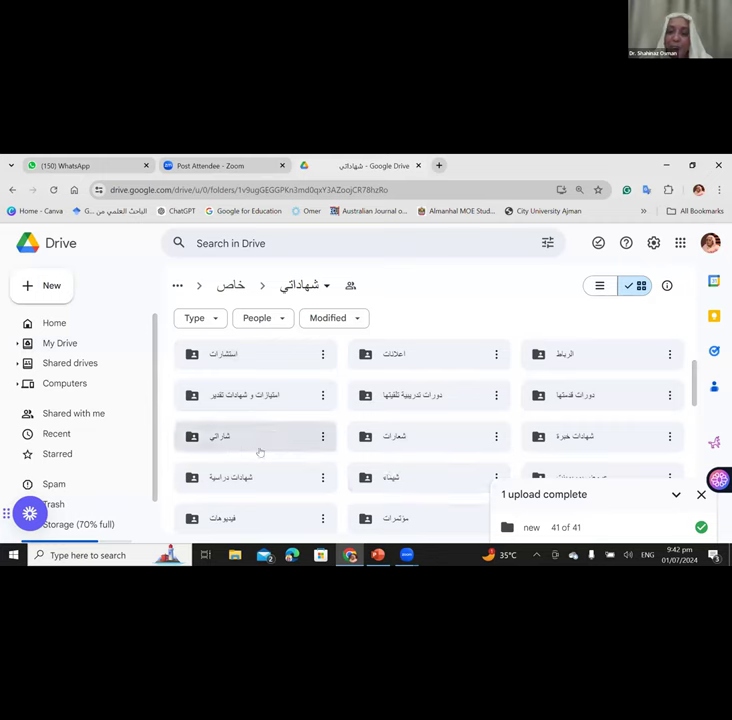
pyautogui.scroll(-3, 300, 447)
pyautogui.scroll(-3, 404, 423)
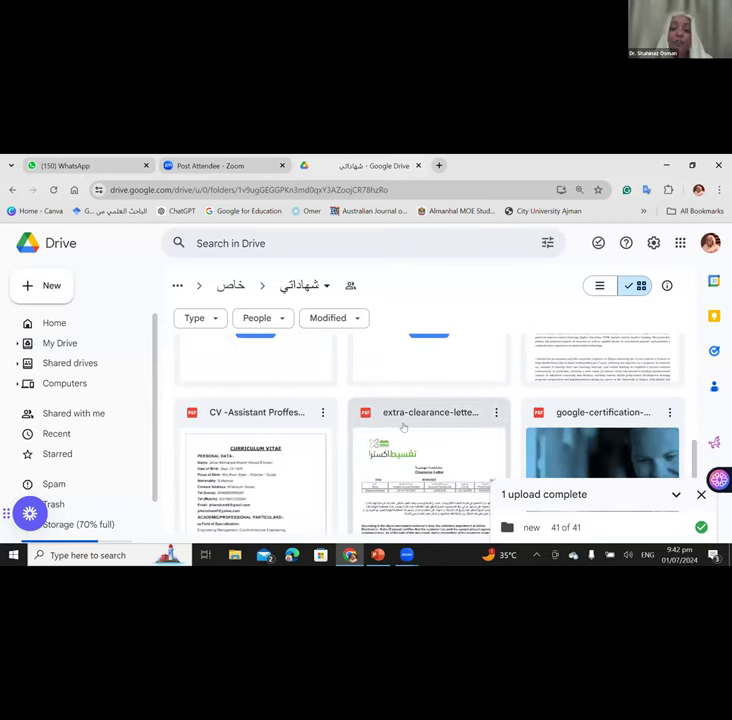
pyautogui.scroll(-2, 403, 428)
pyautogui.scroll(8, 403, 428)
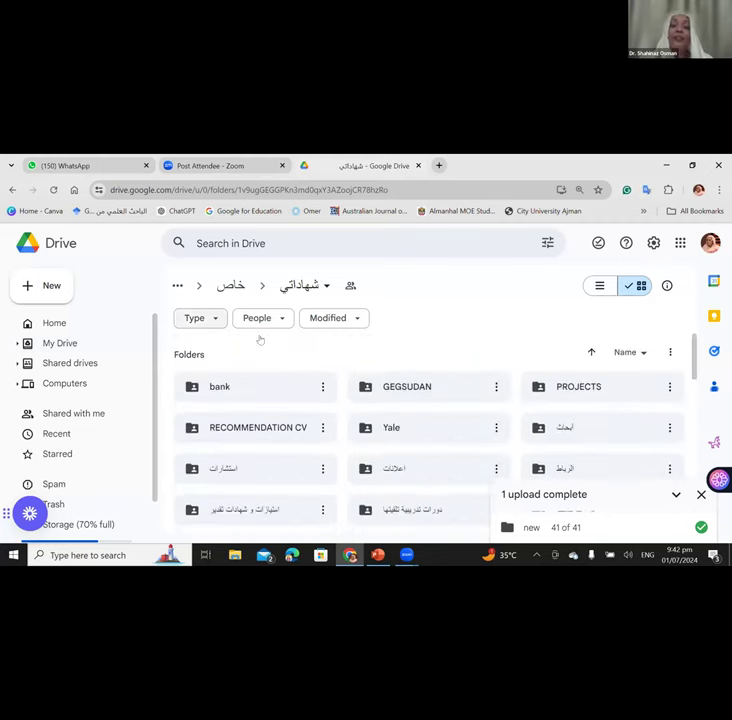
# Return to the My Drive folder list and dismiss the upload status notice.
pyautogui.click(12, 190)
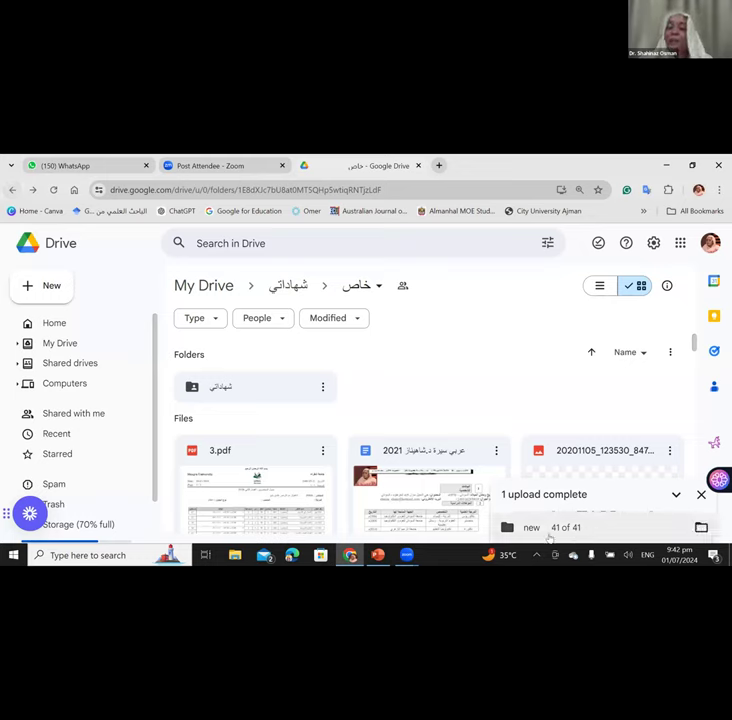
pyautogui.click(80, 341)
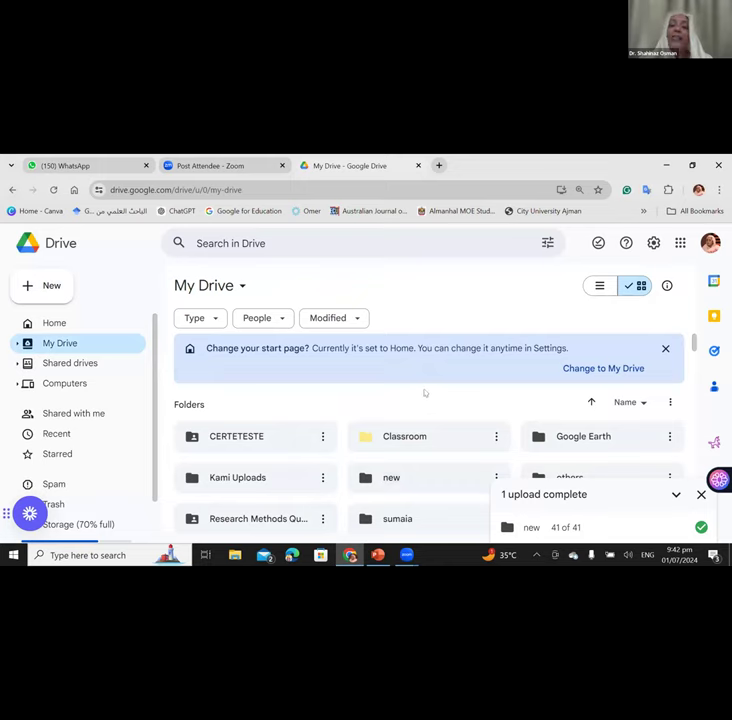
pyautogui.scroll(-1, 425, 392)
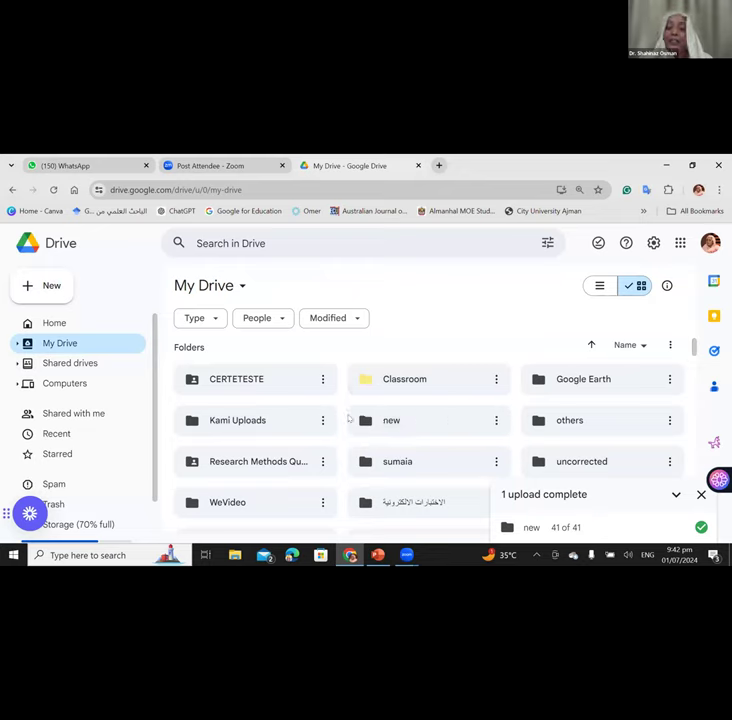
pyautogui.click(701, 494)
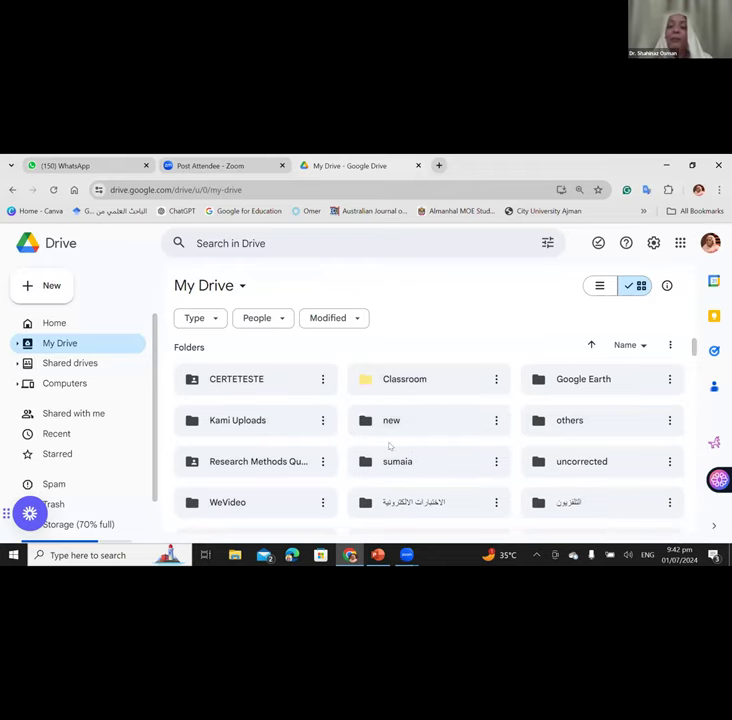
# Open sharing for the folder named new and set its general access to Anyone with the link.
pyautogui.click(495, 424)
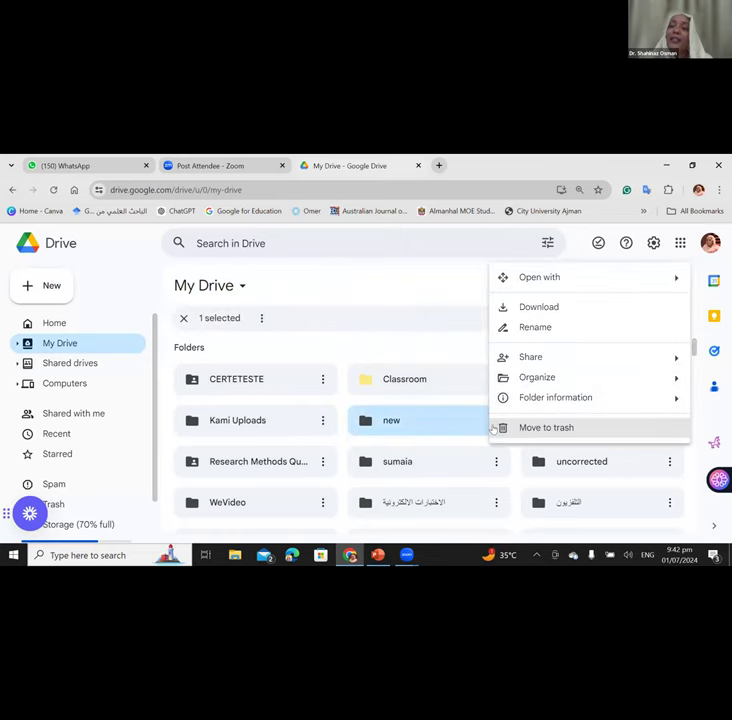
pyautogui.moveTo(533, 357)
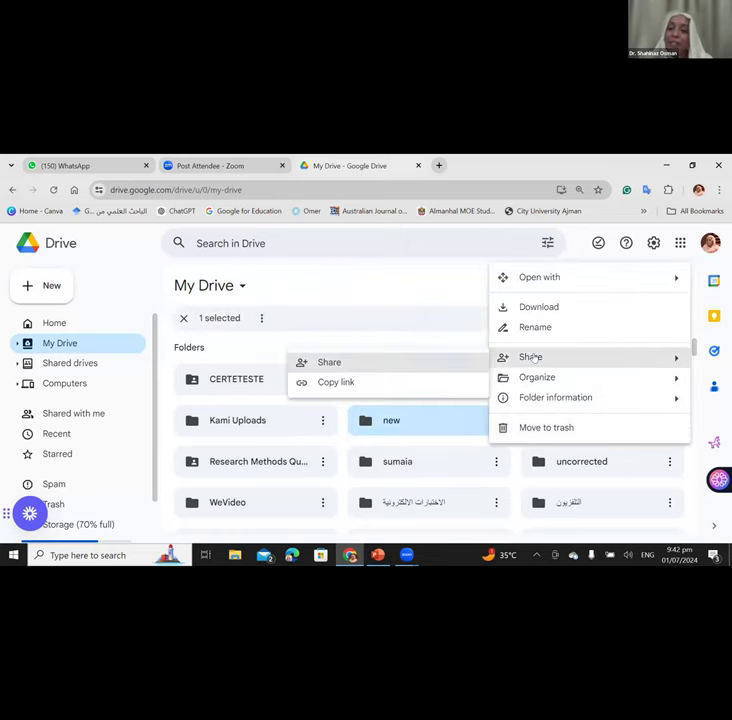
pyautogui.click(340, 365)
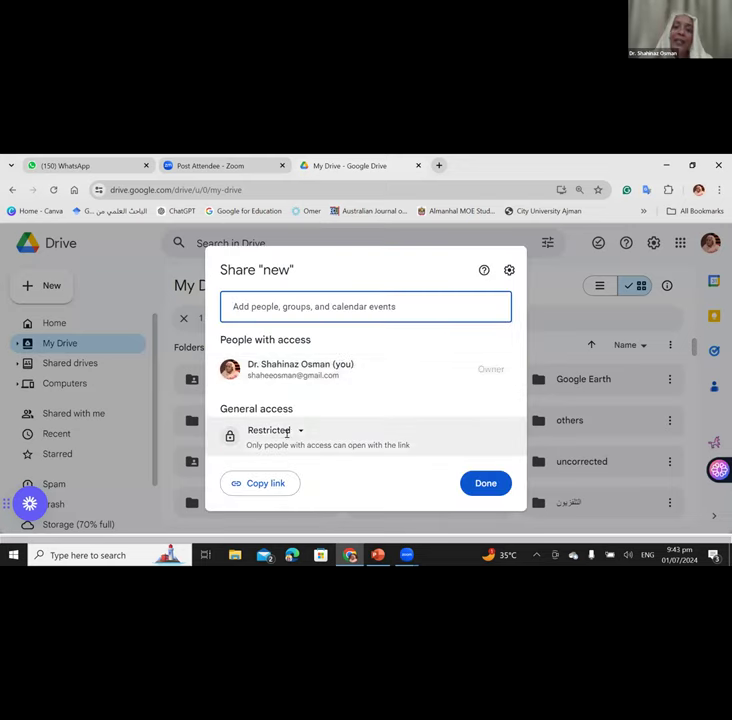
pyautogui.click(270, 430)
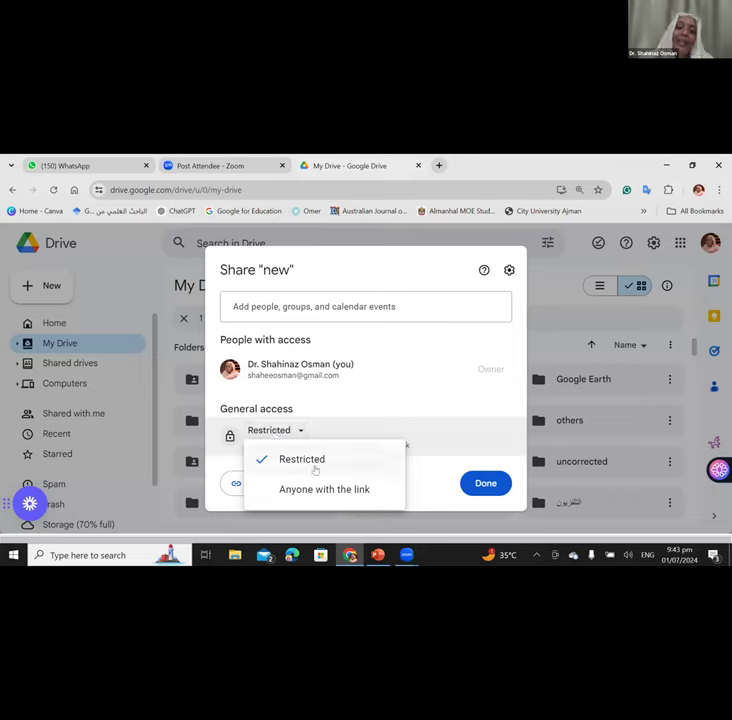
pyautogui.click(319, 496)
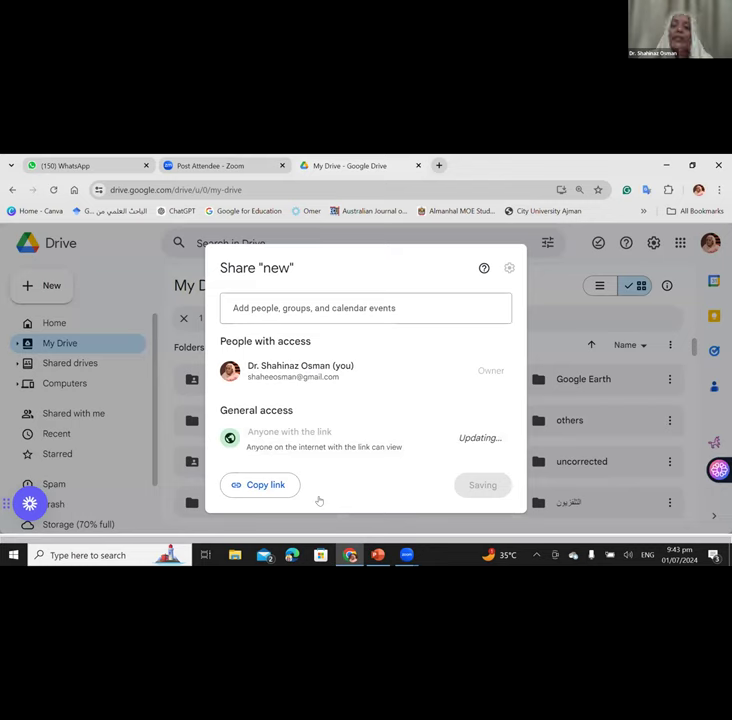
# Keep the Viewer role for anyone with the link and copy the new folder's sharing link.
pyautogui.click(498, 436)
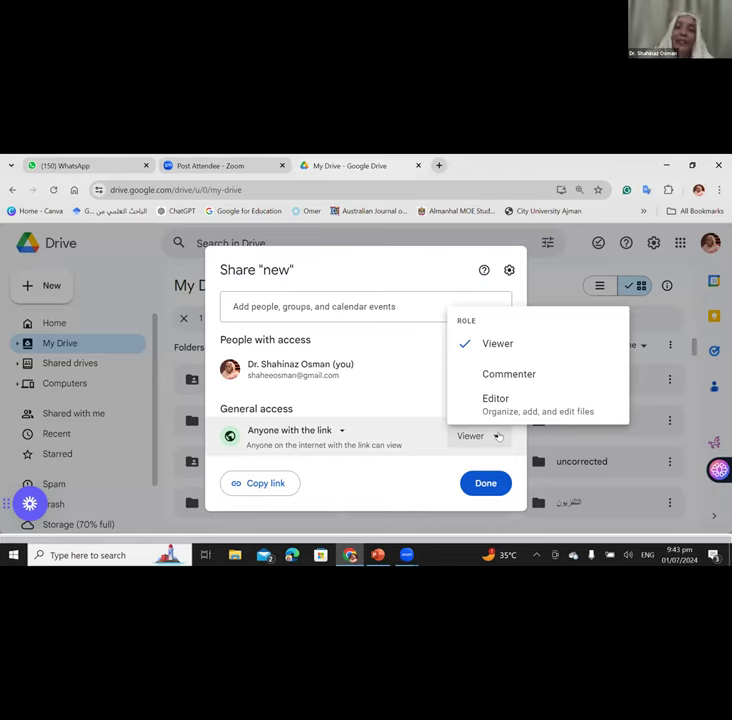
pyautogui.click(505, 347)
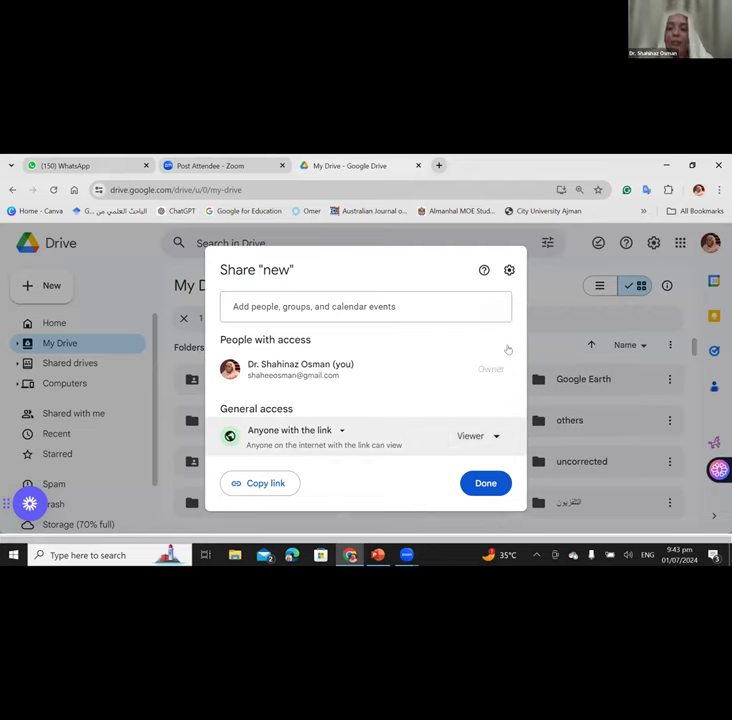
pyautogui.click(275, 483)
pyautogui.click(506, 484)
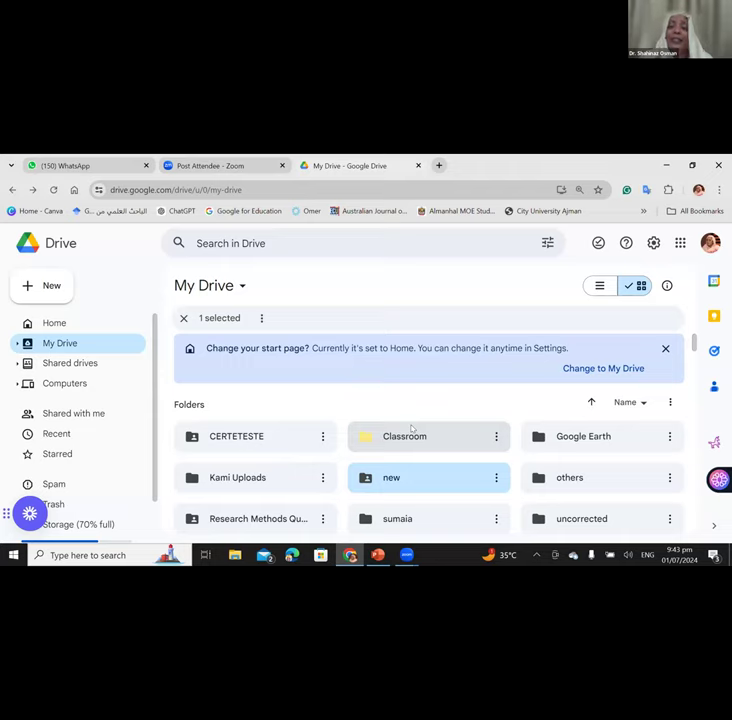
# Dismiss the start page suggestion and clear the selection of the new folder.
pyautogui.click(665, 349)
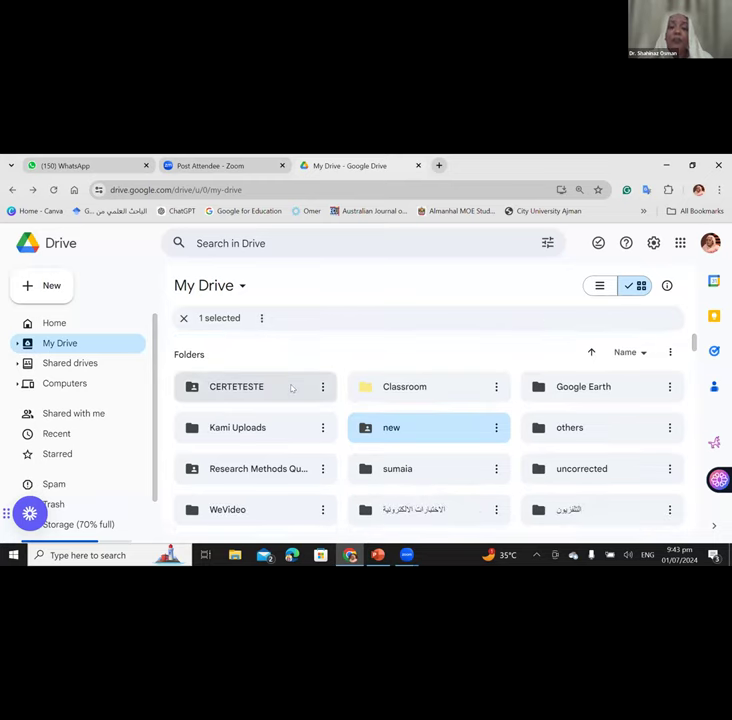
pyautogui.scroll(-1, 410, 430)
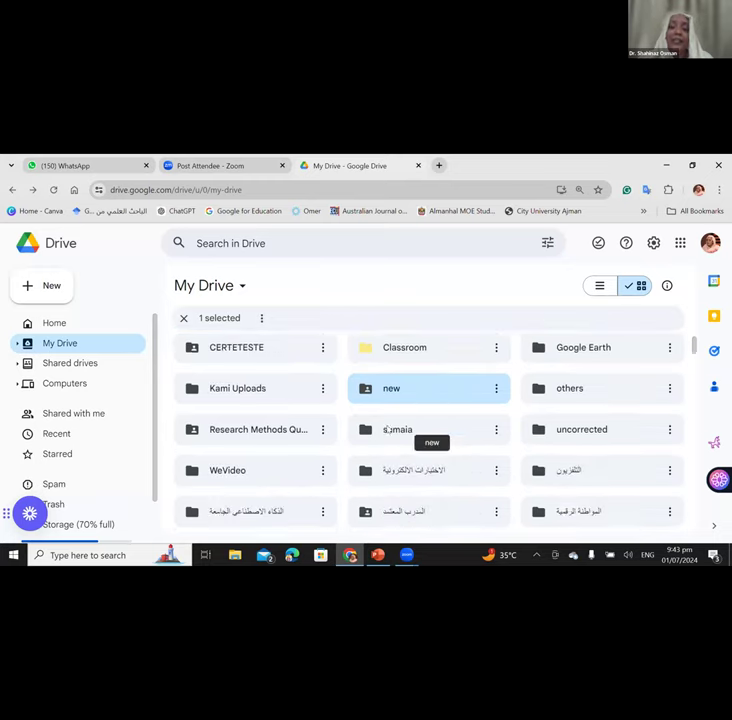
pyautogui.scroll(-2, 388, 429)
pyautogui.scroll(3, 388, 431)
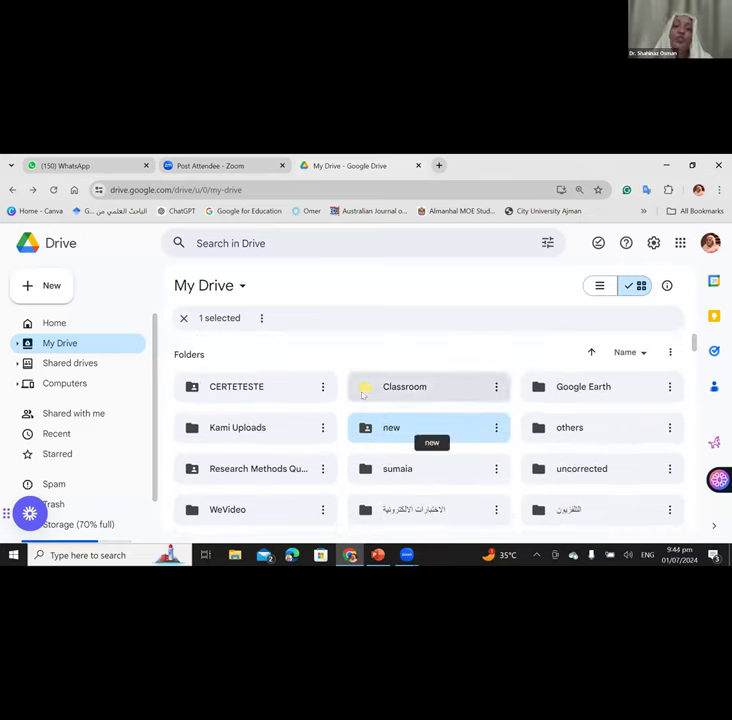
pyautogui.click(337, 357)
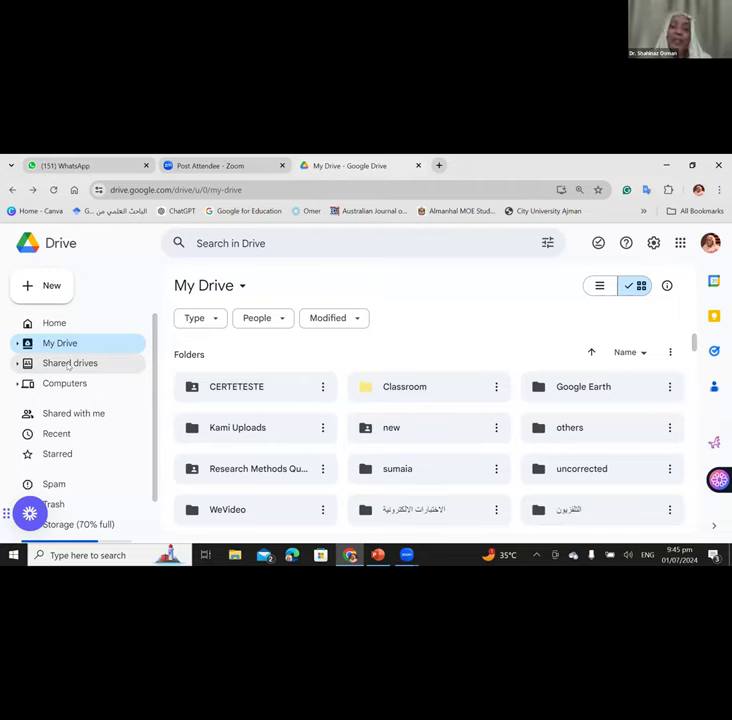
# Look through the My Drive listing and the Shared drives and Computers sections, ending back in My Drive.
pyautogui.scroll(-15, 515, 429)
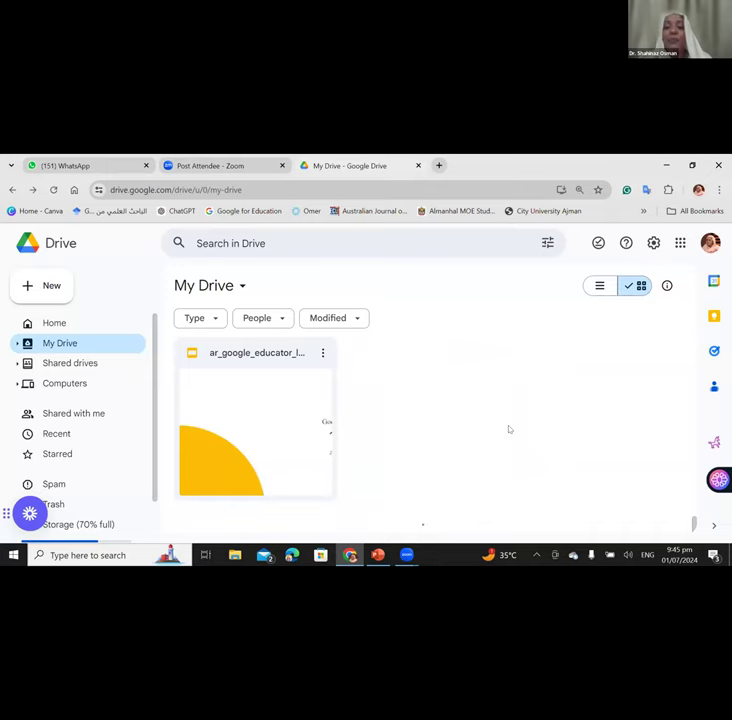
pyautogui.scroll(15, 508, 429)
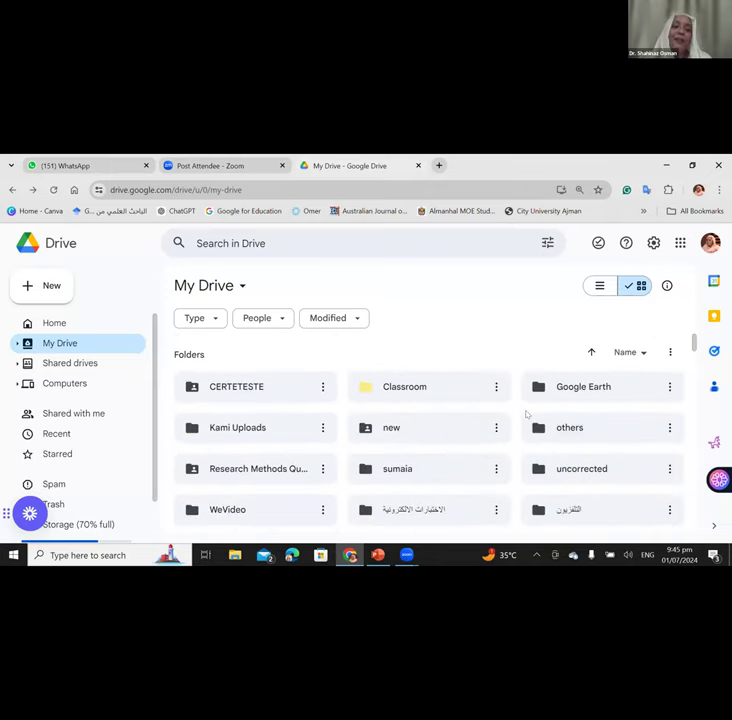
pyautogui.click(66, 366)
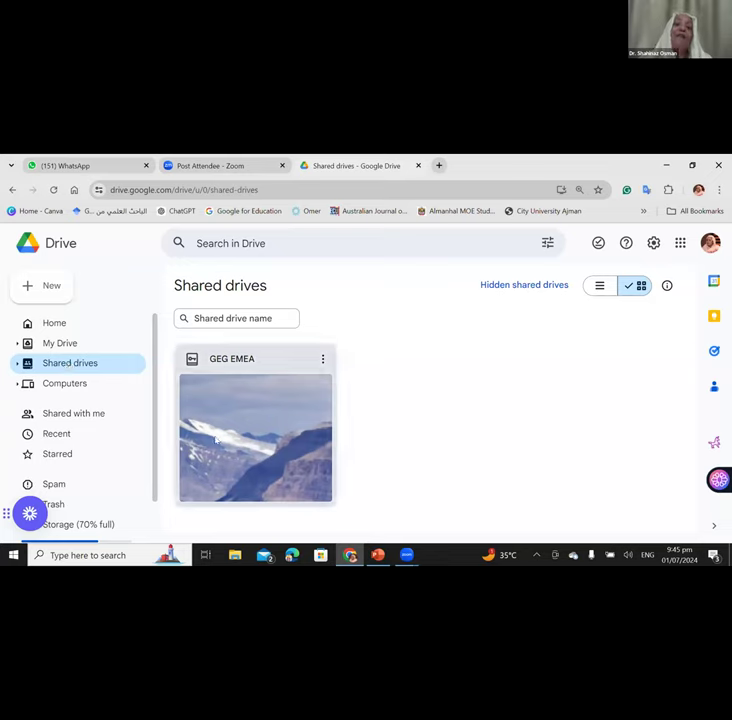
pyautogui.click(57, 344)
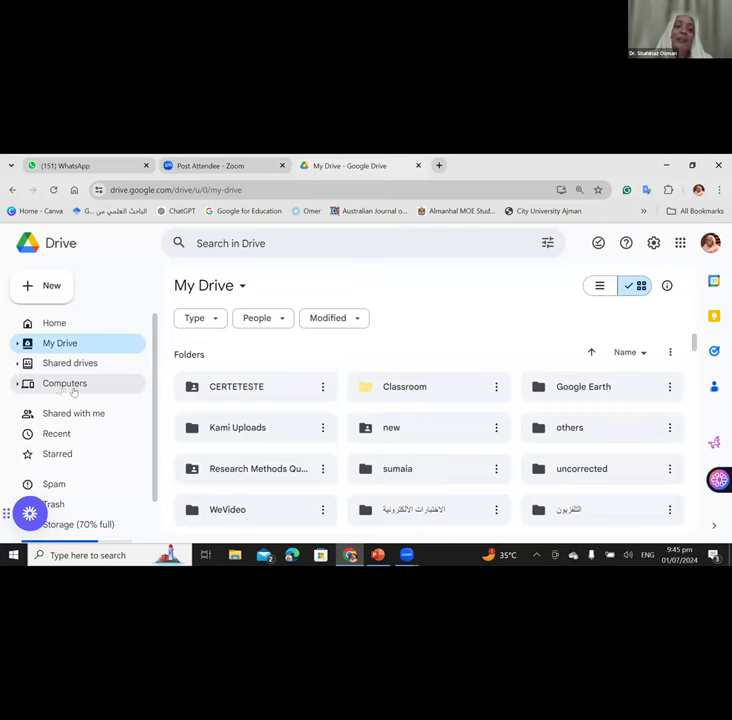
pyautogui.click(73, 392)
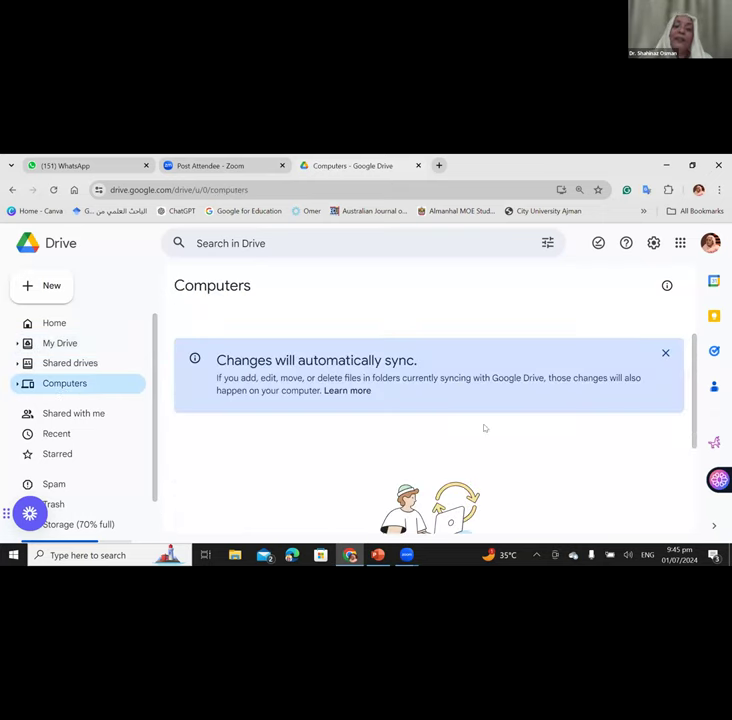
pyautogui.click(72, 345)
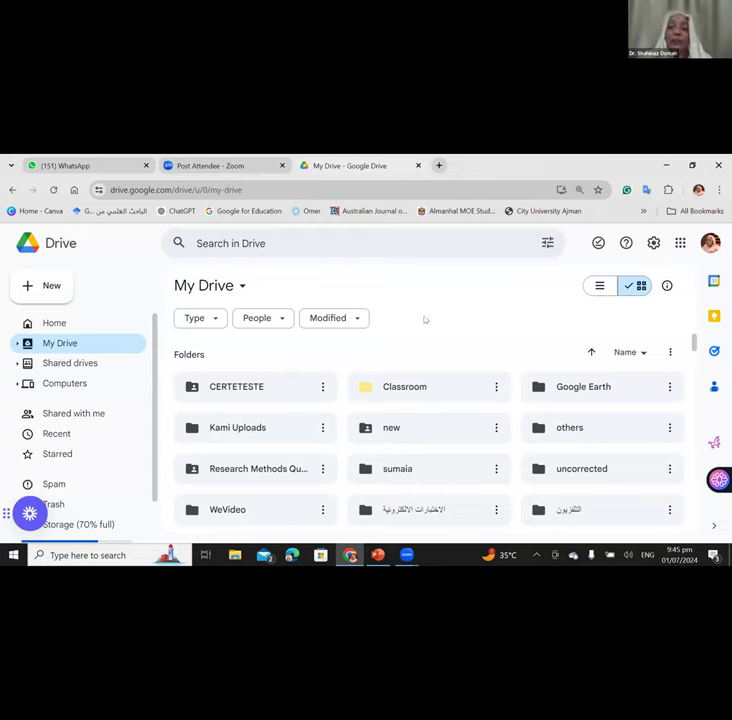
# View the Drive search suggestions, close them, and look through the files stored in My Drive.
pyautogui.click(222, 243)
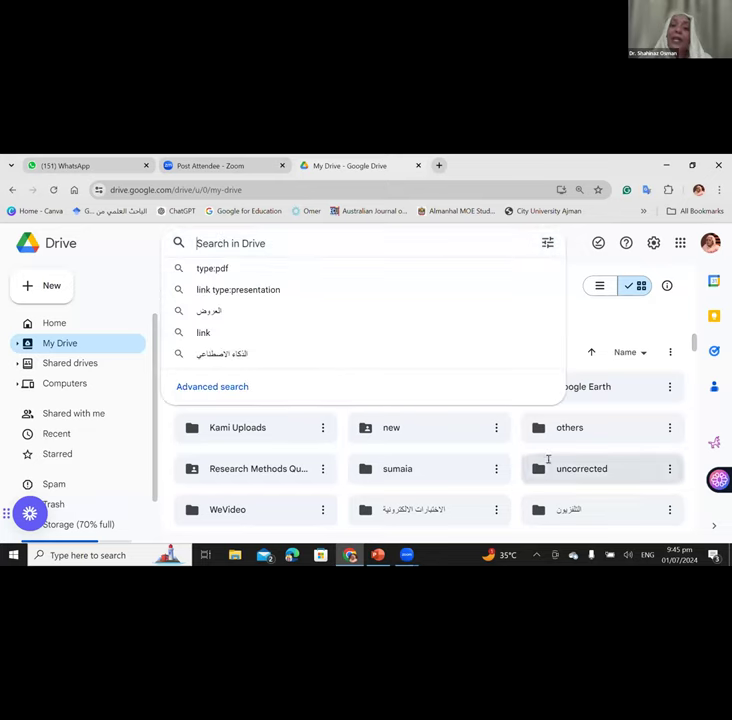
pyautogui.click(574, 326)
pyautogui.scroll(-10, 456, 388)
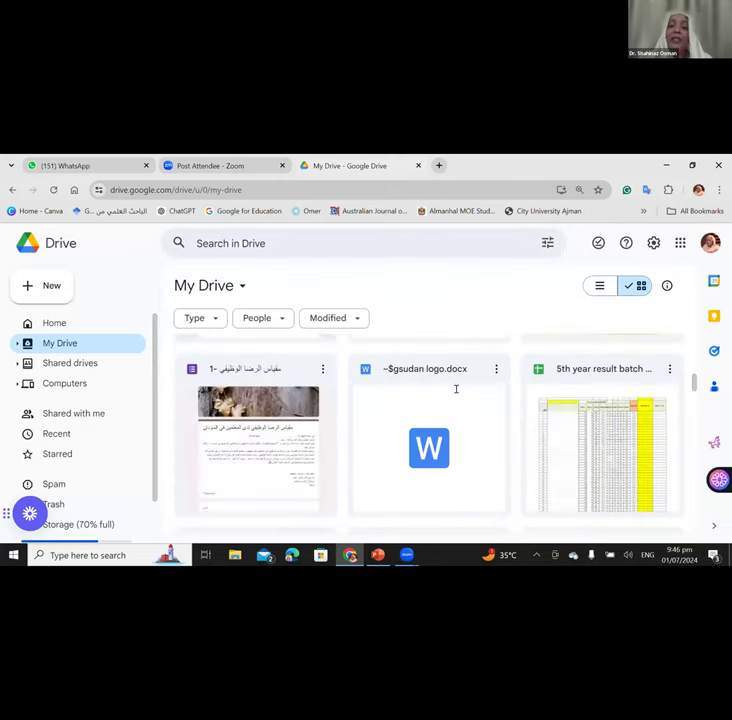
pyautogui.scroll(-5, 450, 404)
pyautogui.scroll(10, 448, 410)
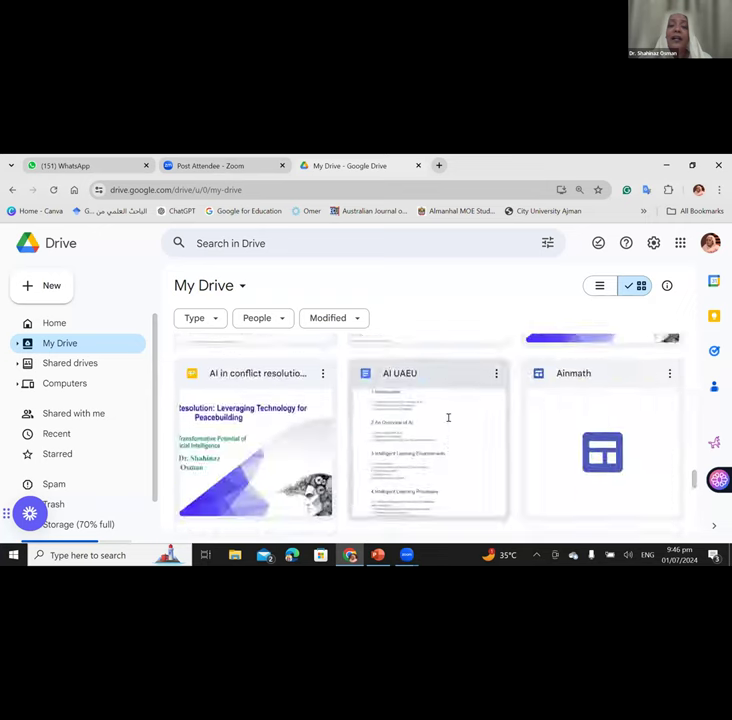
pyautogui.scroll(5, 448, 417)
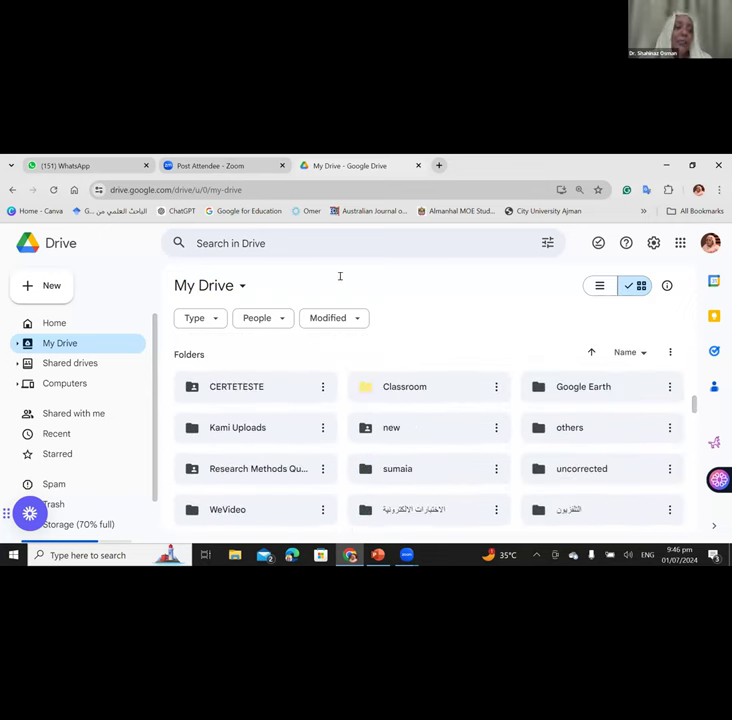
# Filter My Drive by the Presentations type, look through the listed files and view the My Drive creation options.
pyautogui.click(212, 318)
pyautogui.click(227, 294)
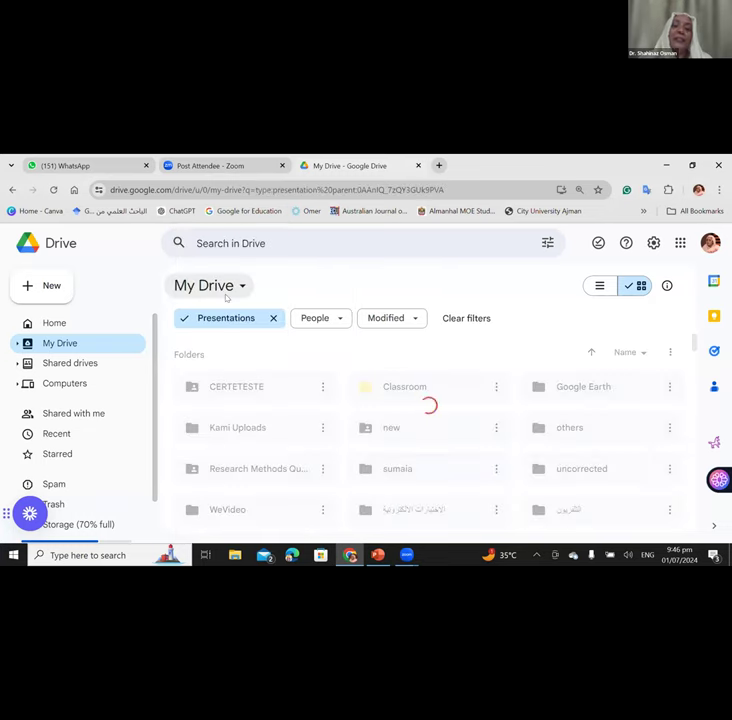
pyautogui.rightClick(270, 322)
pyautogui.scroll(-3, 473, 441)
pyautogui.scroll(-5, 473, 440)
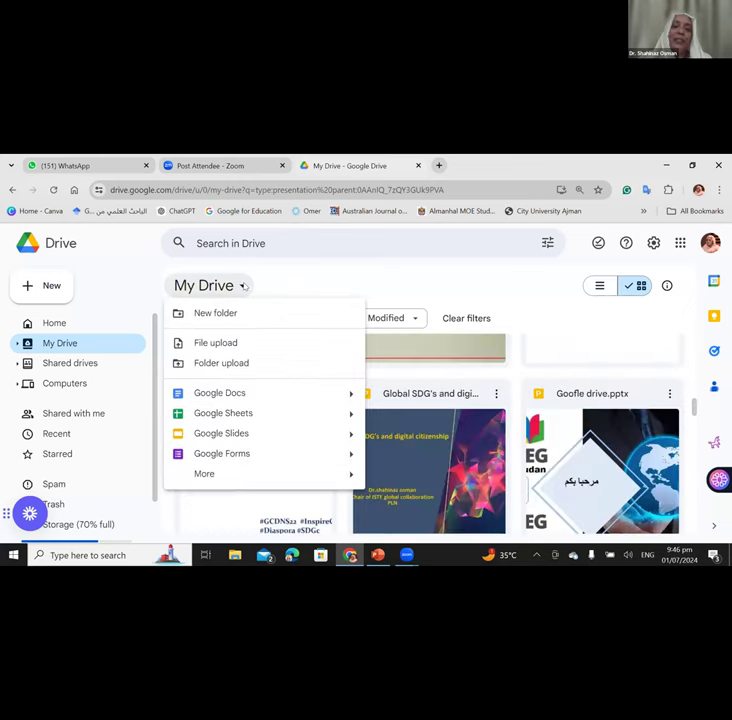
pyautogui.click(242, 286)
pyautogui.click(242, 286)
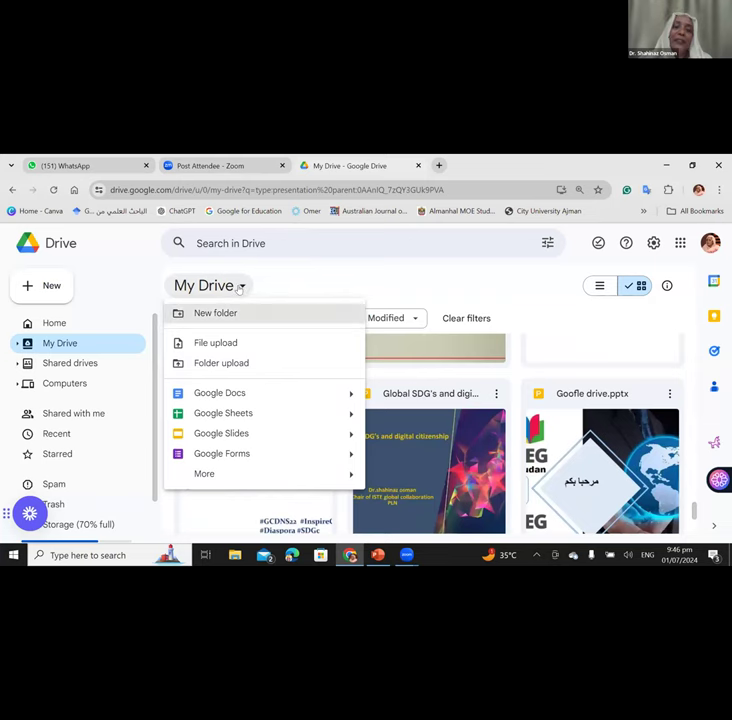
pyautogui.click(339, 285)
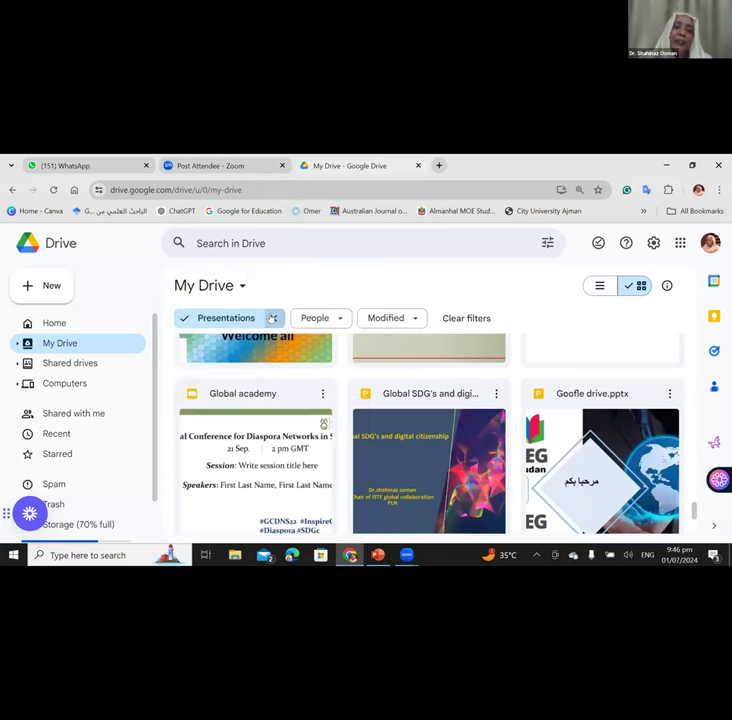
# Remove the Presentations filter and review the People and Modified filter options without applying any.
pyautogui.click(271, 318)
pyautogui.click(271, 318)
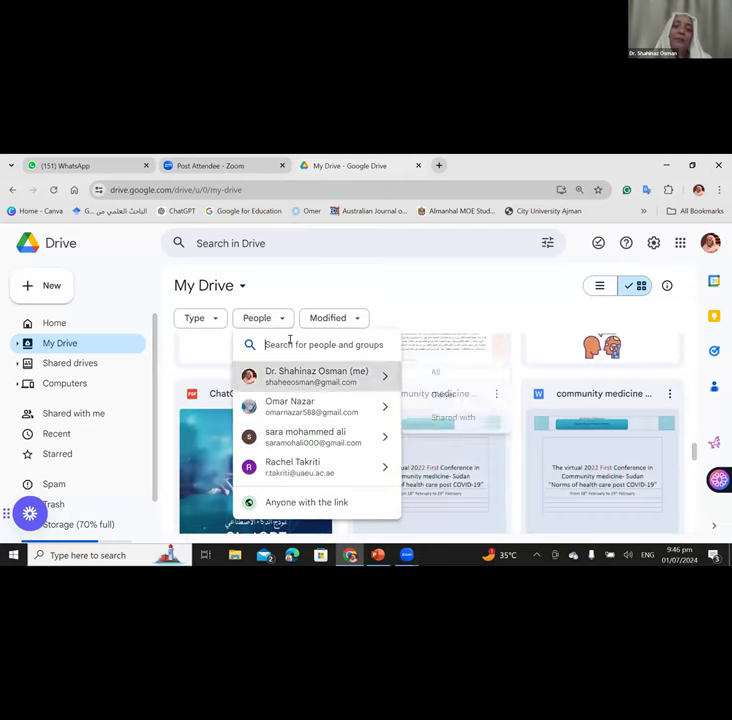
pyautogui.click(349, 318)
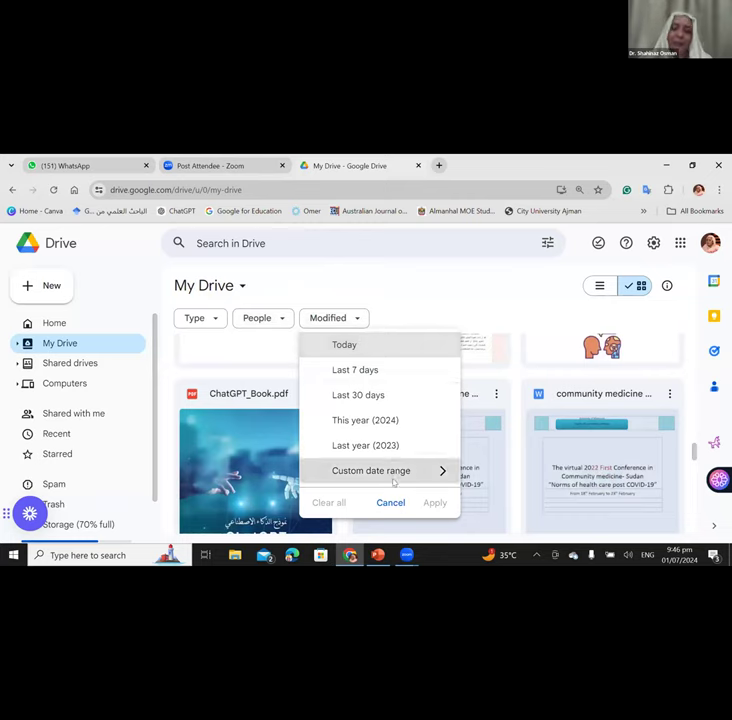
pyautogui.click(405, 287)
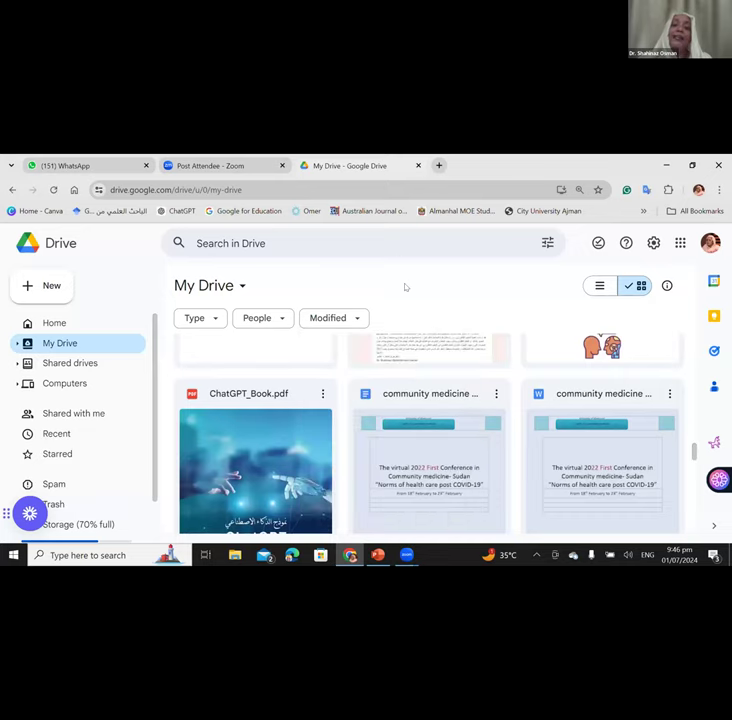
pyautogui.scroll(-10, 513, 442)
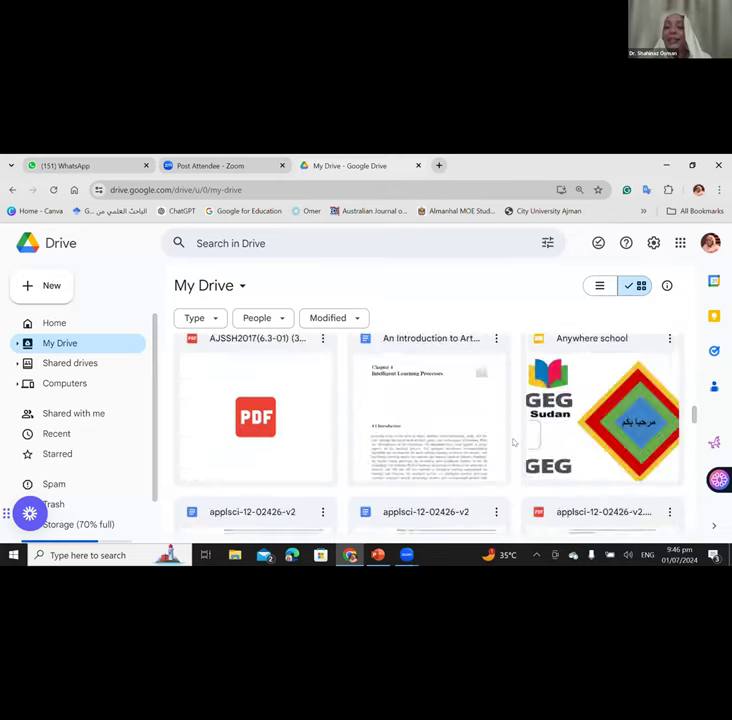
pyautogui.scroll(10, 513, 442)
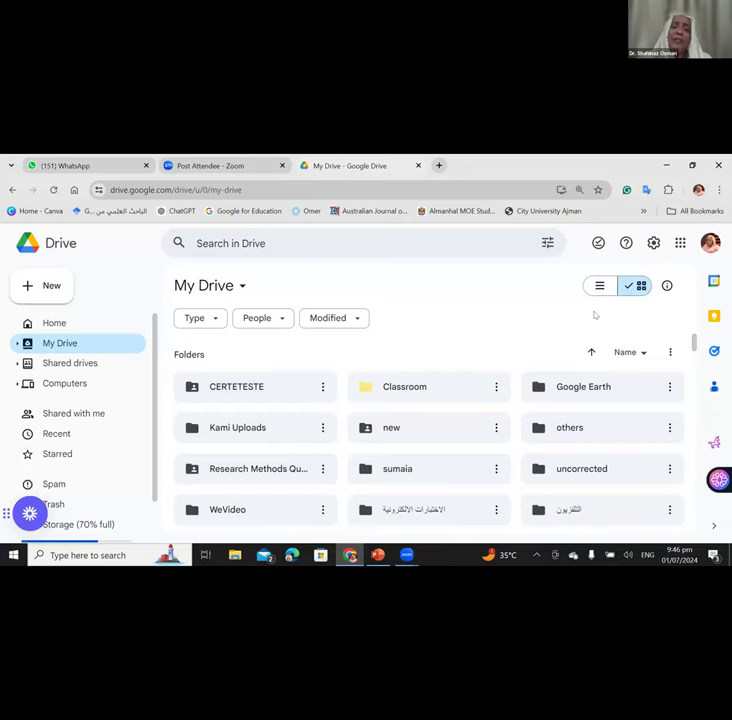
# Move the Google Earth folder from My Drive to the trash.
pyautogui.scroll(-1, 108, 362)
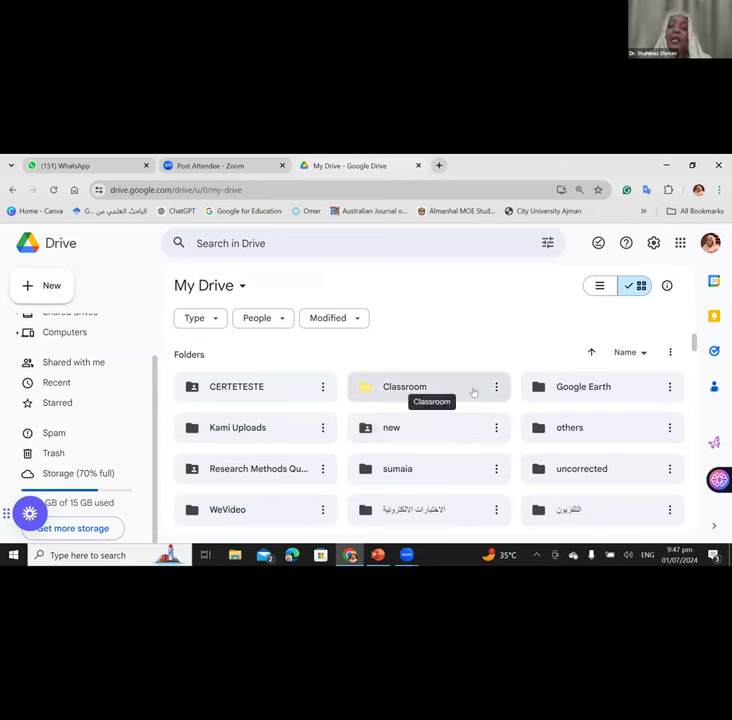
pyautogui.click(666, 394)
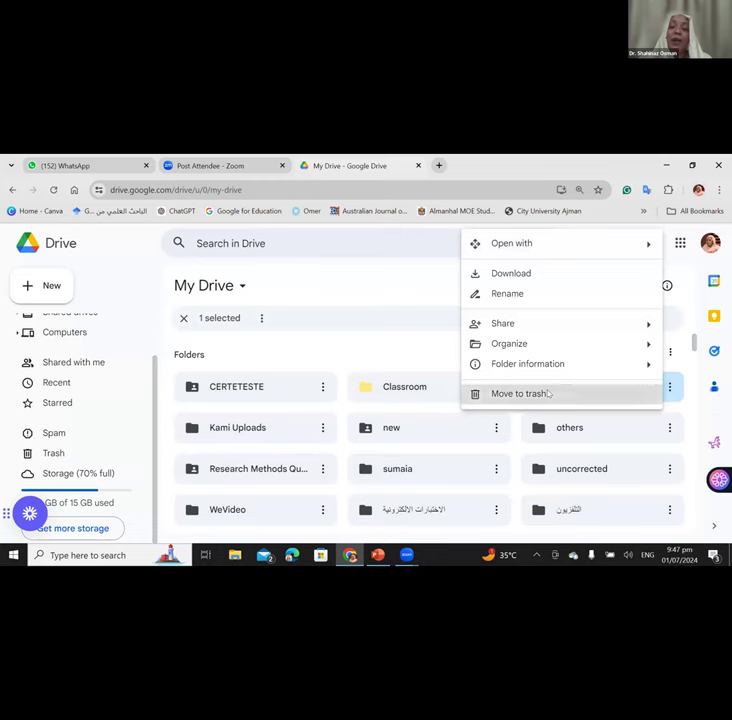
pyautogui.click(520, 393)
pyautogui.click(409, 420)
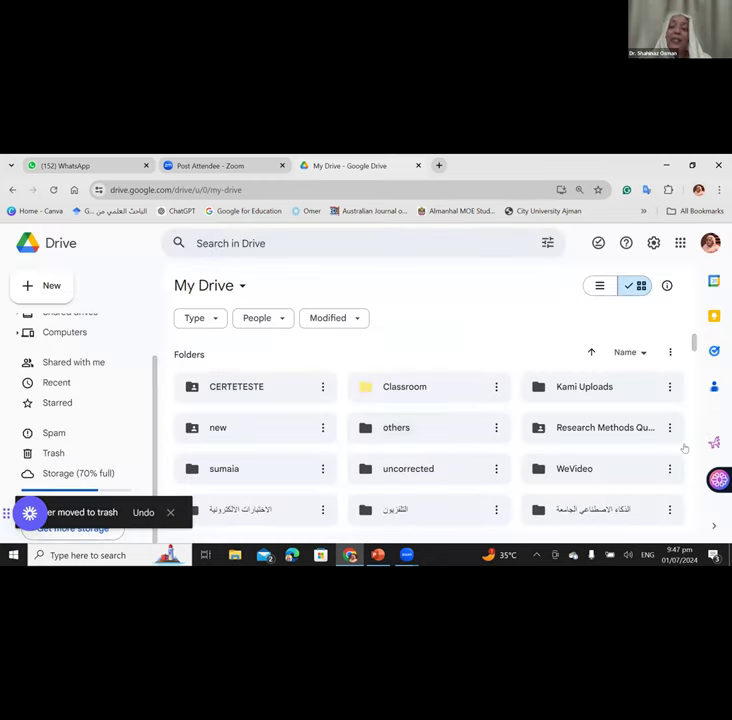
pyautogui.press('Tab')
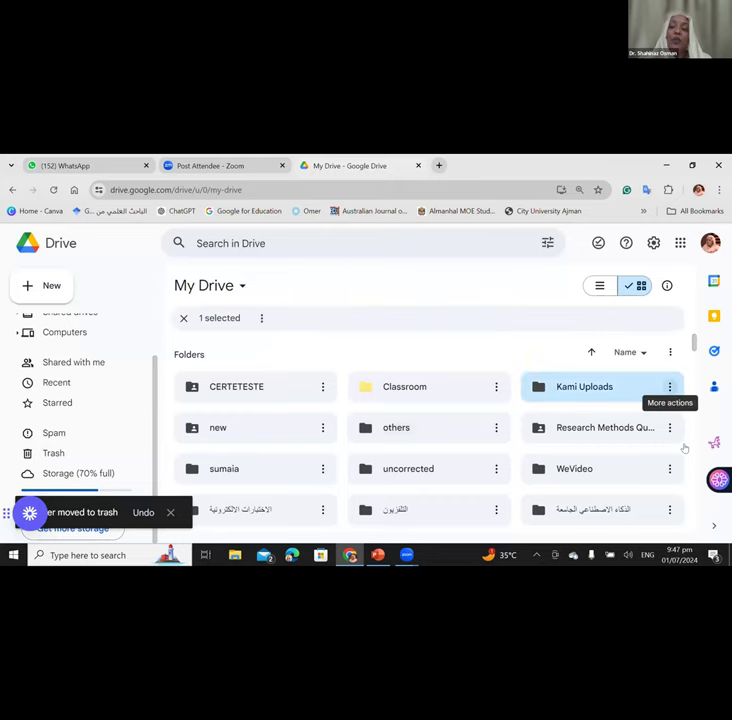
# Open the Trash and permanently delete the Google Earth folder from it.
pyautogui.press('Return')
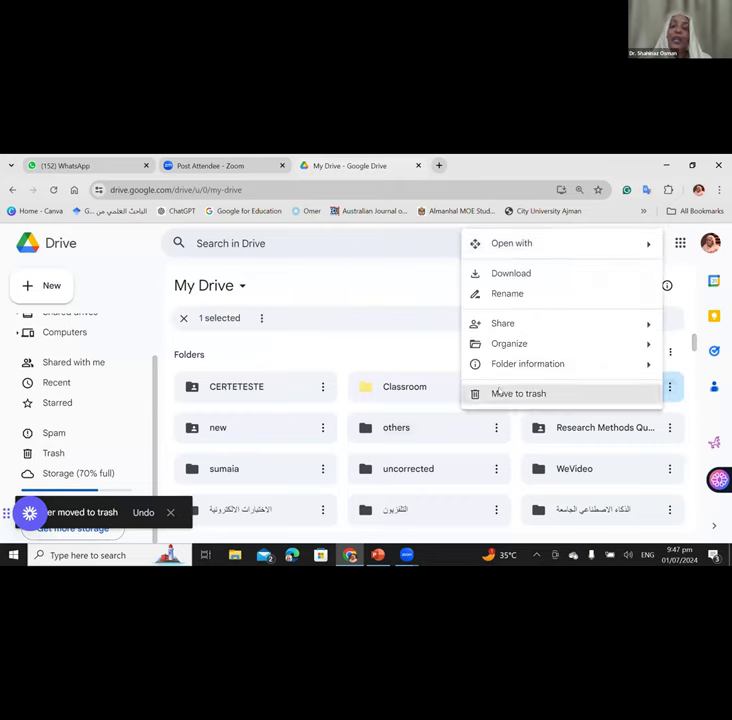
pyautogui.click(338, 345)
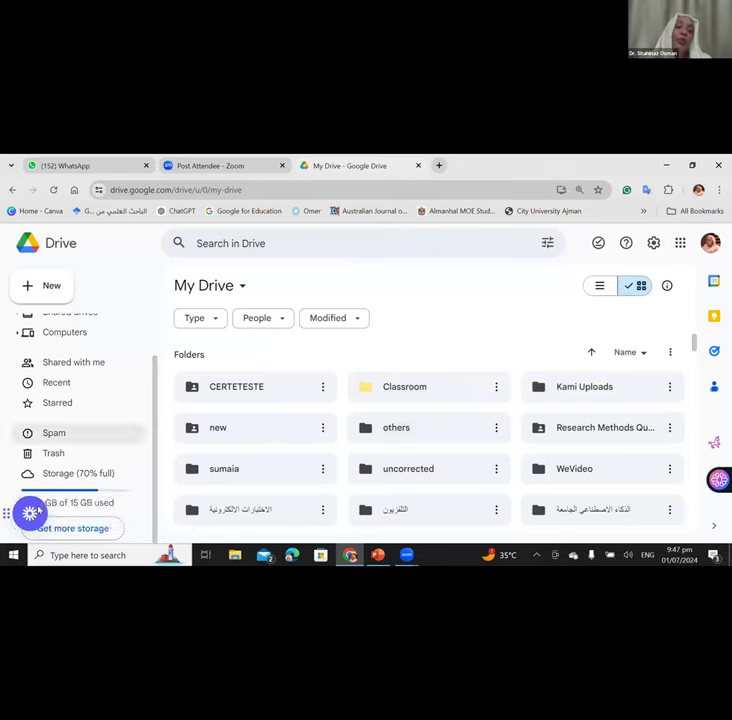
pyautogui.click(60, 453)
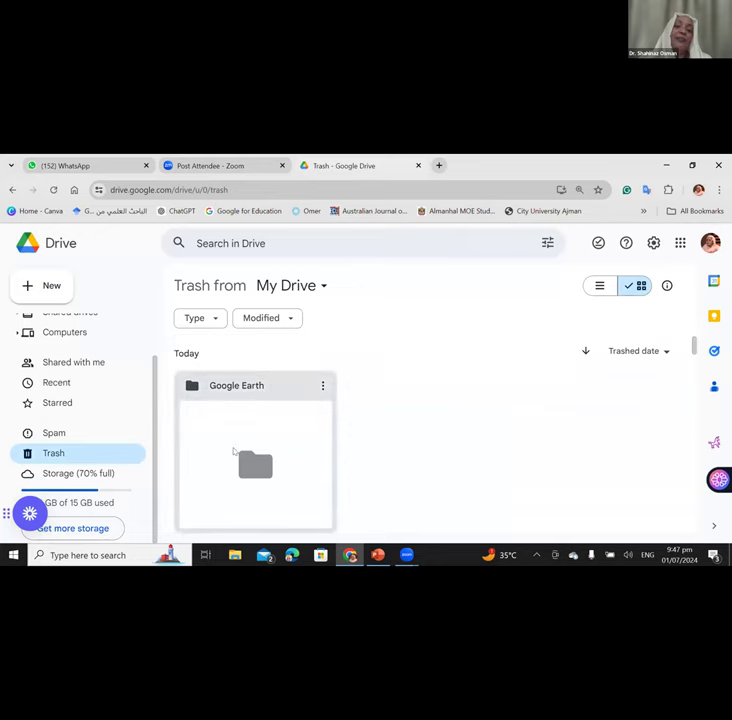
pyautogui.click(322, 385)
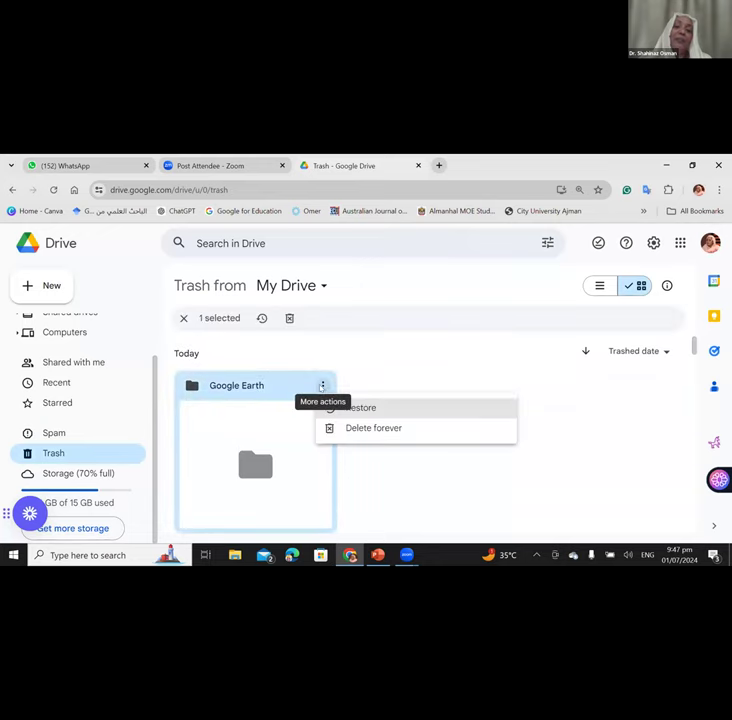
pyautogui.click(384, 427)
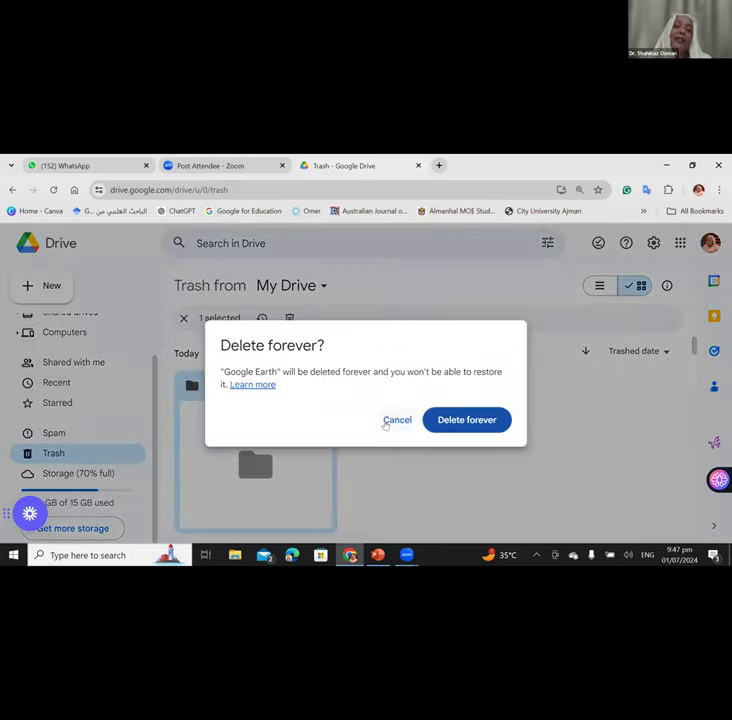
pyautogui.click(485, 421)
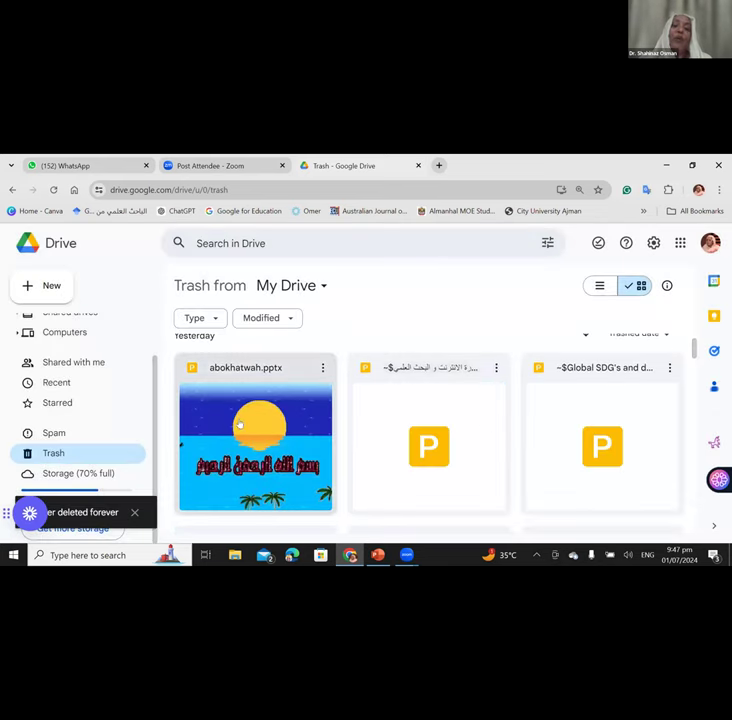
# Look through the remaining trashed files and empty the entire trash permanently.
pyautogui.scroll(-15, 507, 441)
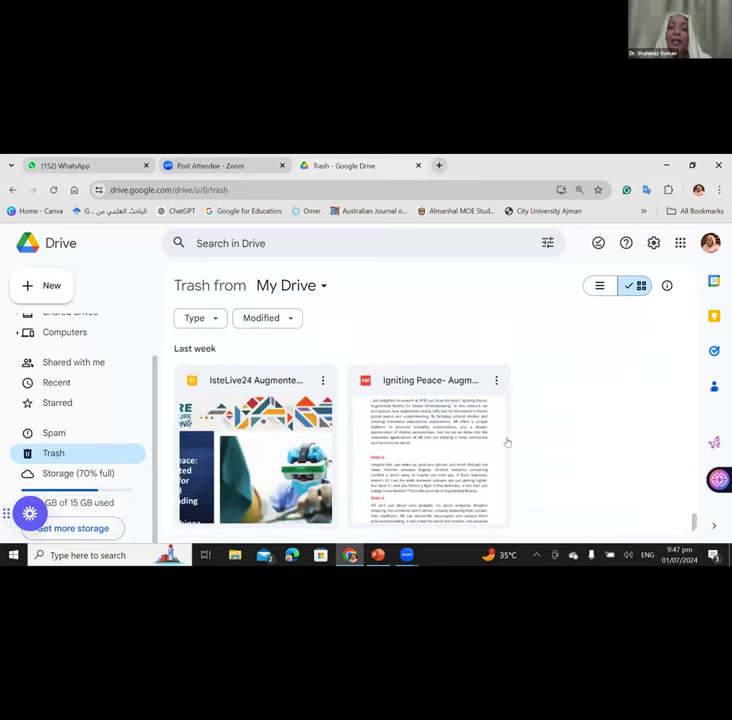
pyautogui.scroll(15, 507, 441)
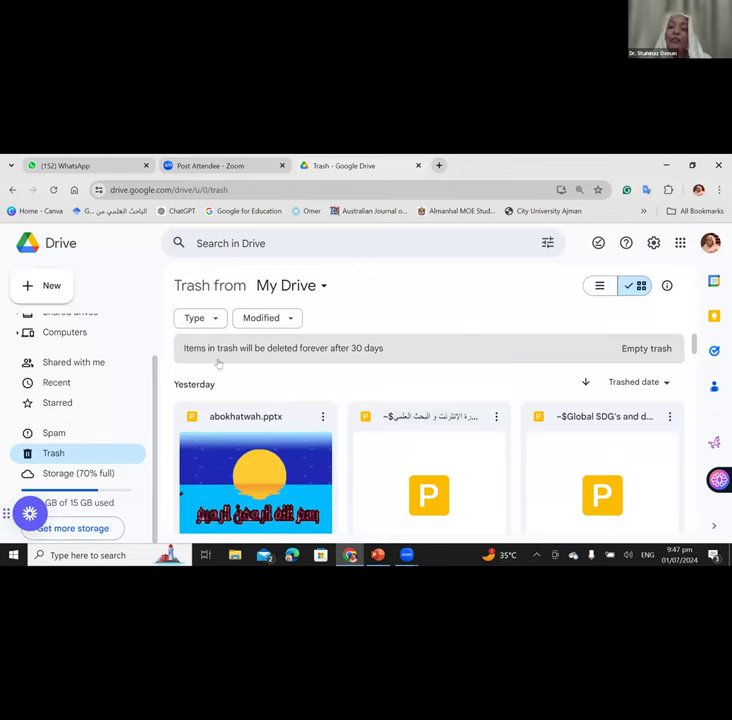
pyautogui.click(638, 348)
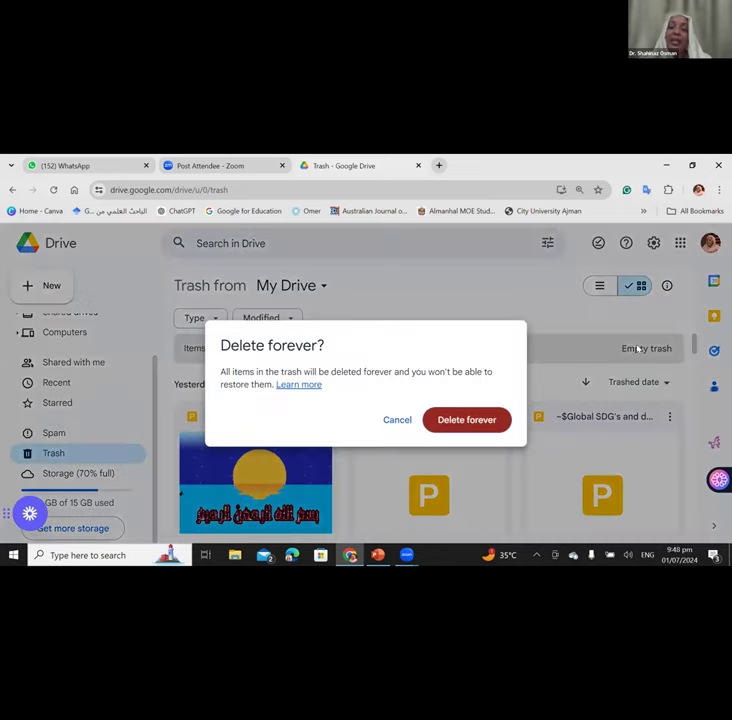
pyautogui.click(470, 422)
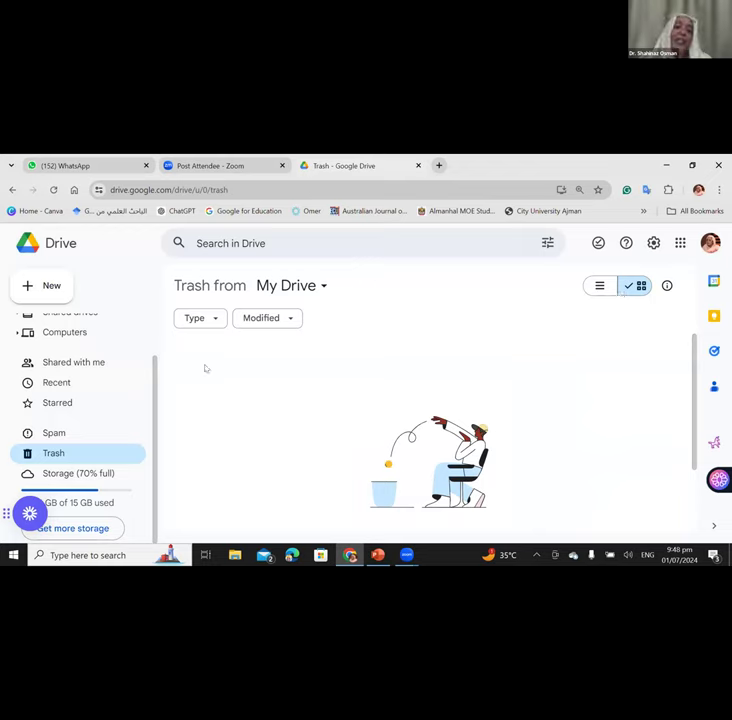
# Return to My Drive, look through its folders, and view the options for creating or uploading items without choosing any.
pyautogui.scroll(3, 75, 400)
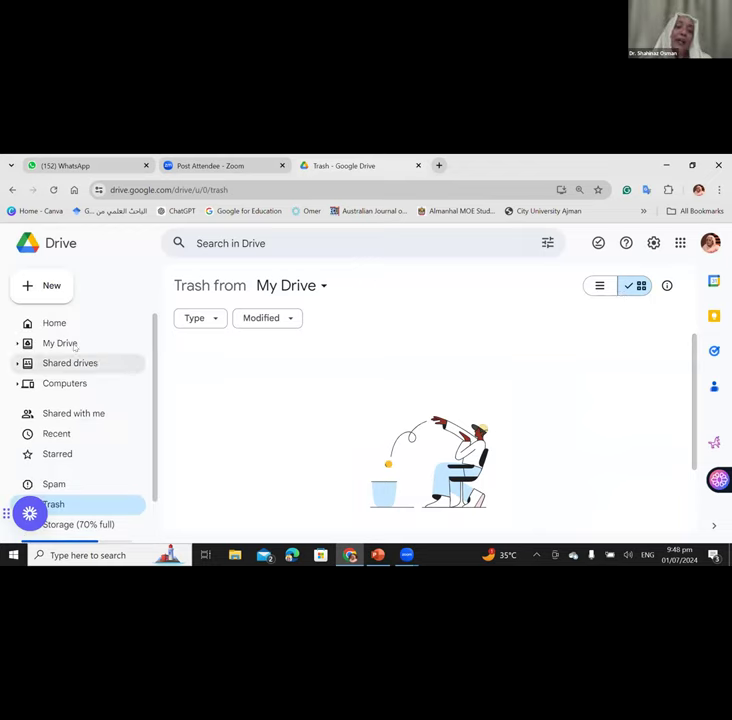
pyautogui.click(74, 344)
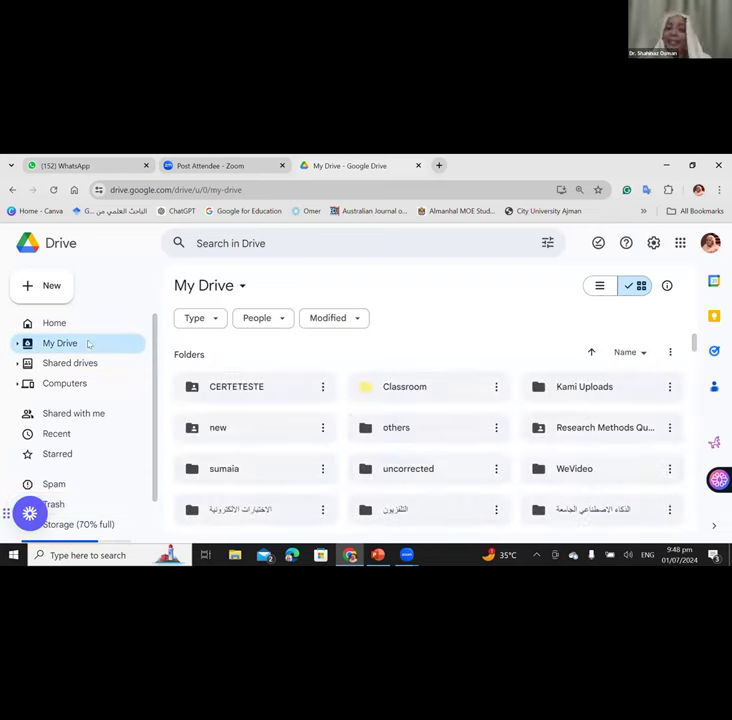
pyautogui.scroll(-5, 492, 441)
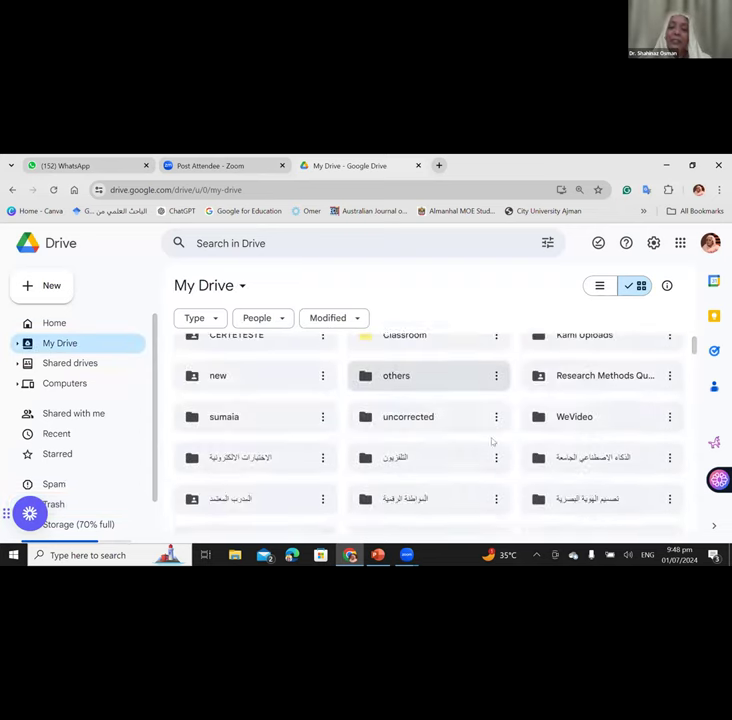
pyautogui.scroll(-2, 492, 441)
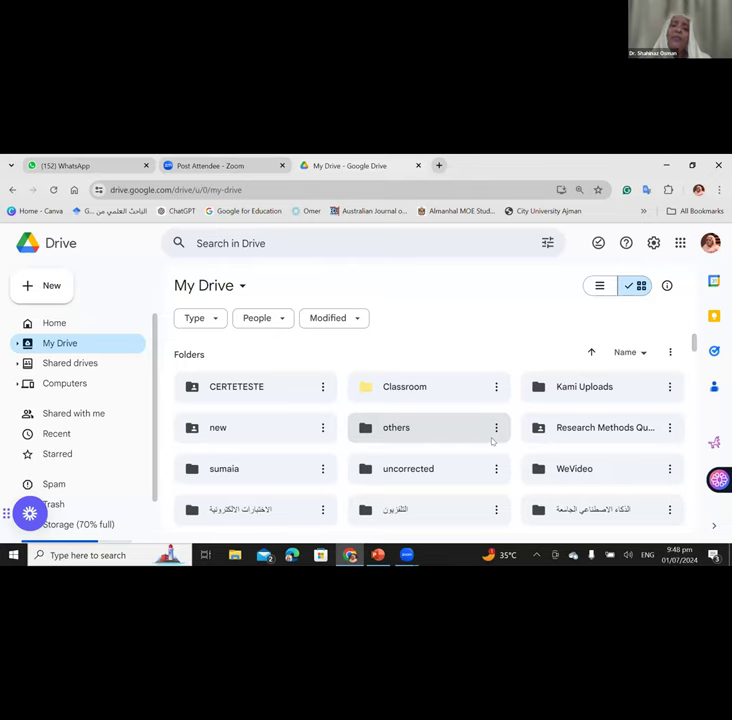
pyautogui.click(38, 289)
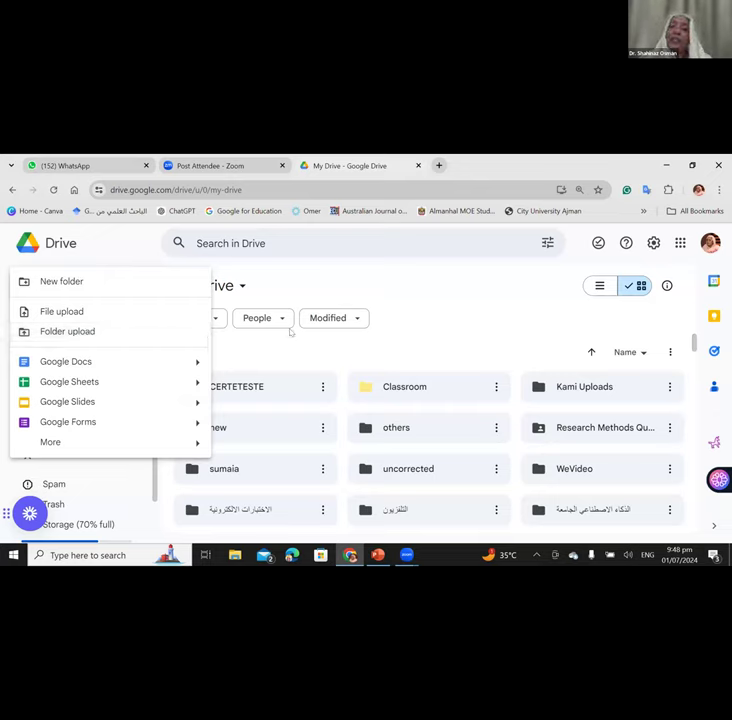
pyautogui.click(431, 322)
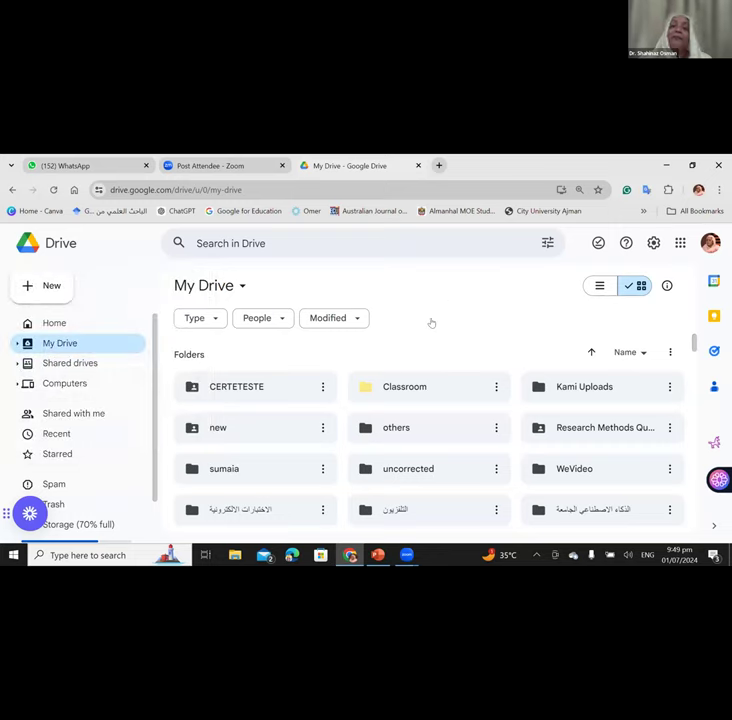